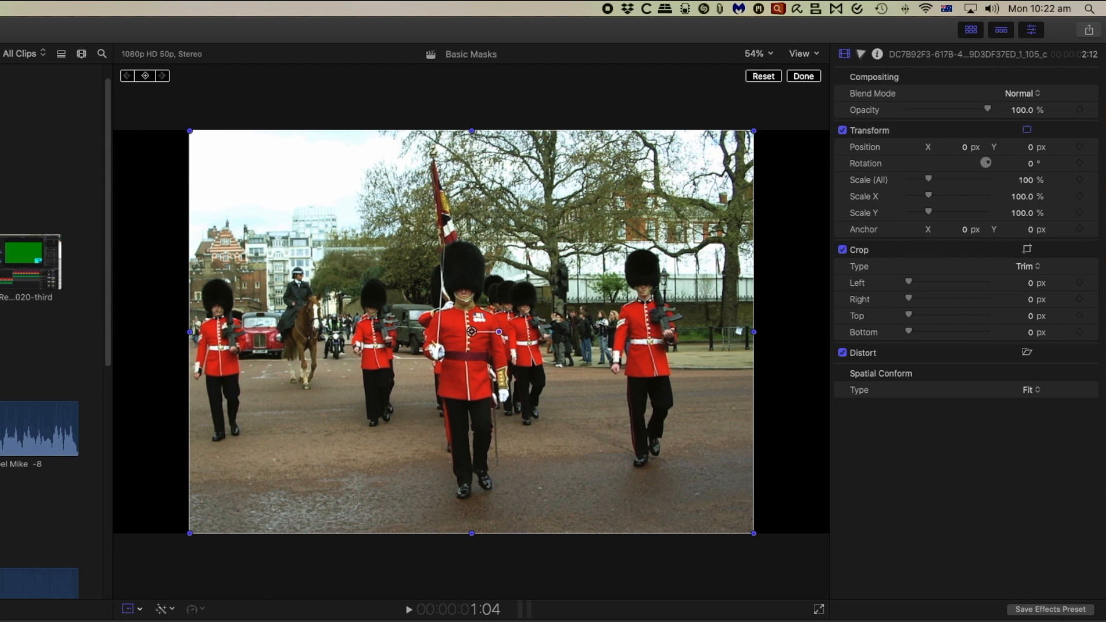
Add a Color Wheels correction to the marching guards clip and attach a color mask to it.
click(861, 55)
click(917, 80)
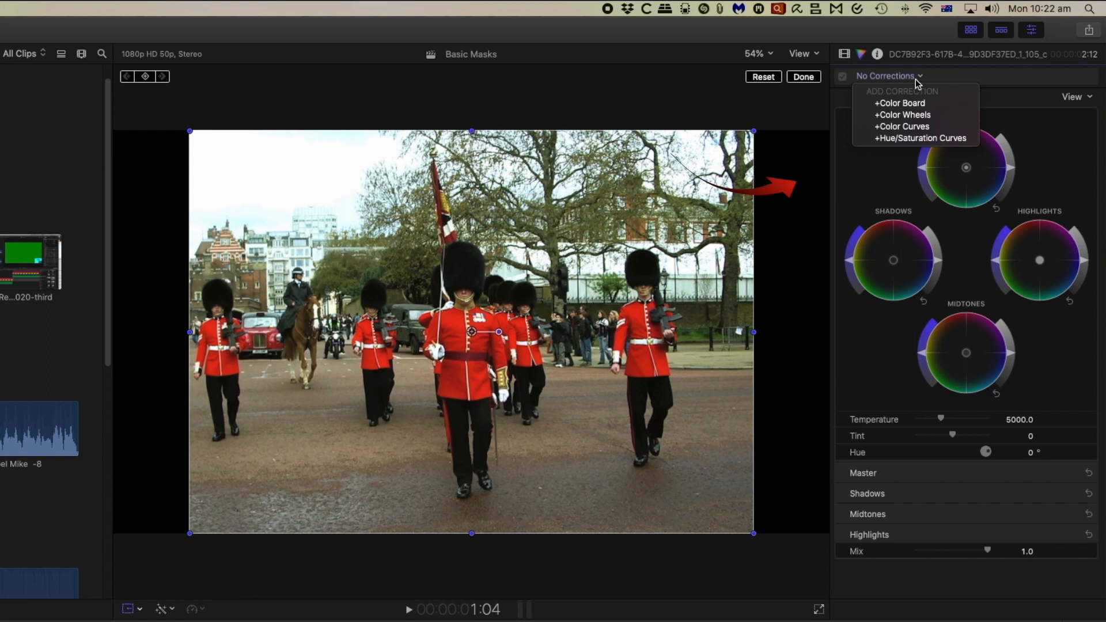
click(917, 115)
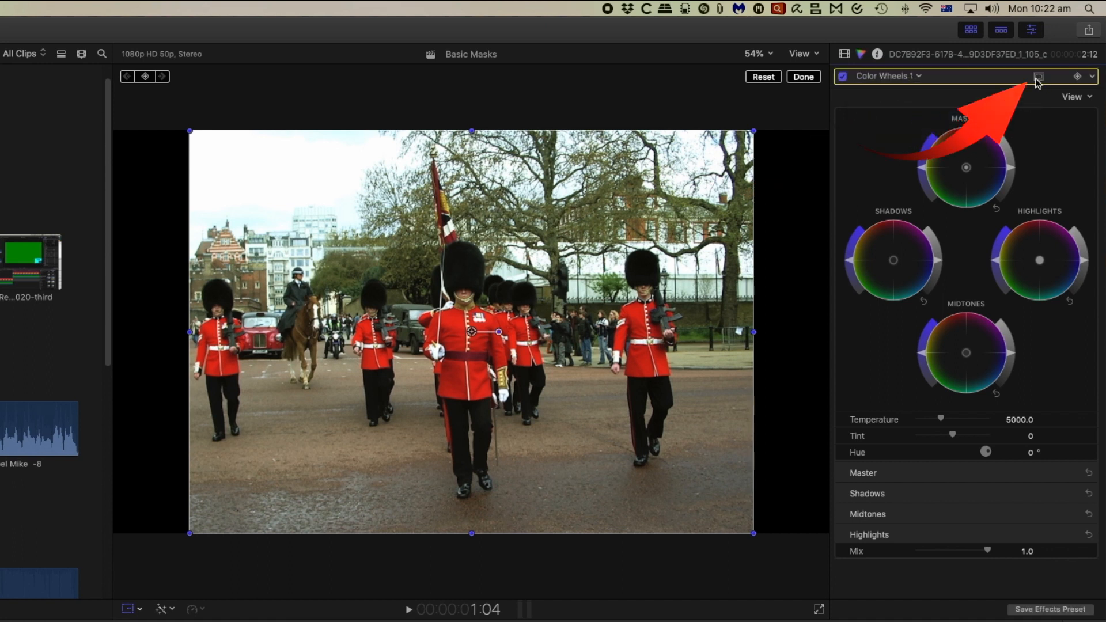
click(1038, 78)
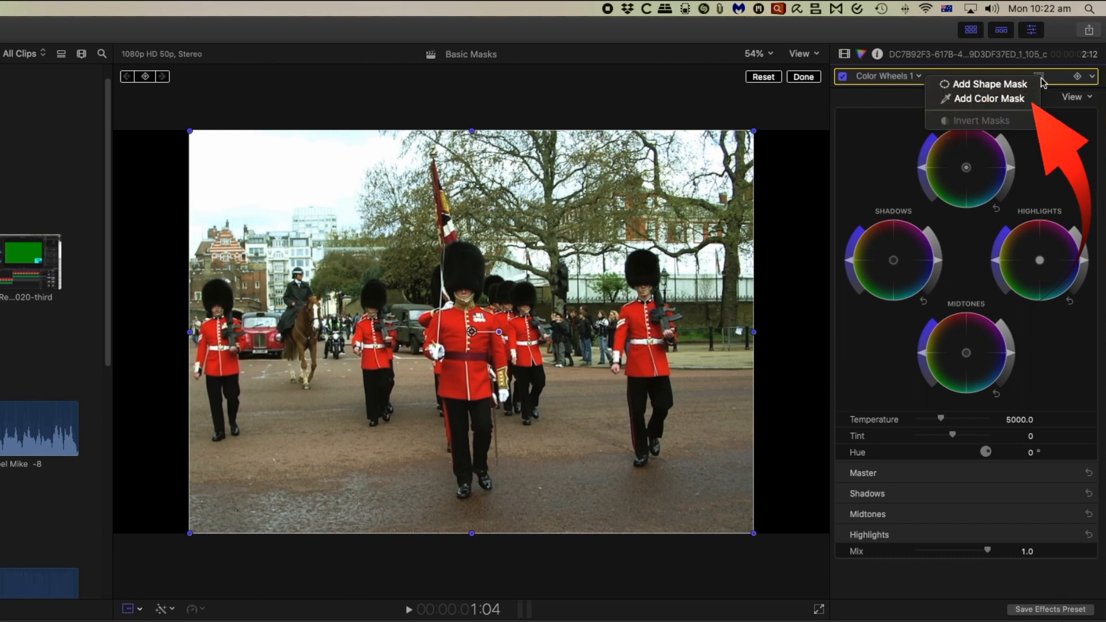
click(1021, 102)
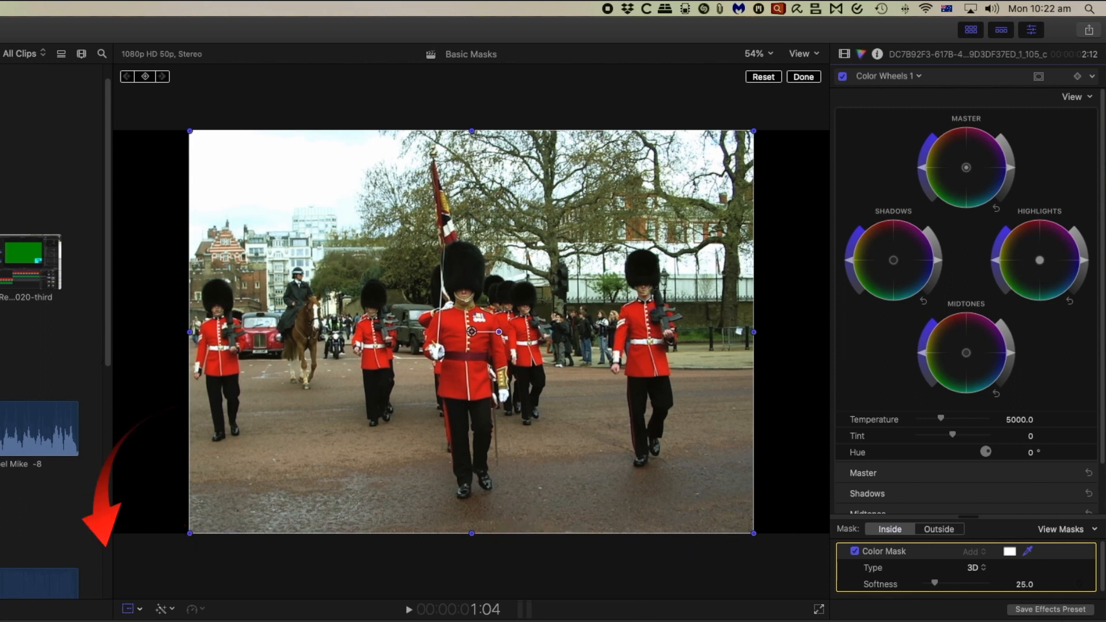
Hide the transform handles and sample the front guard's red jacket, adjusting the sample circle until the mask covers the jackets.
click(127, 608)
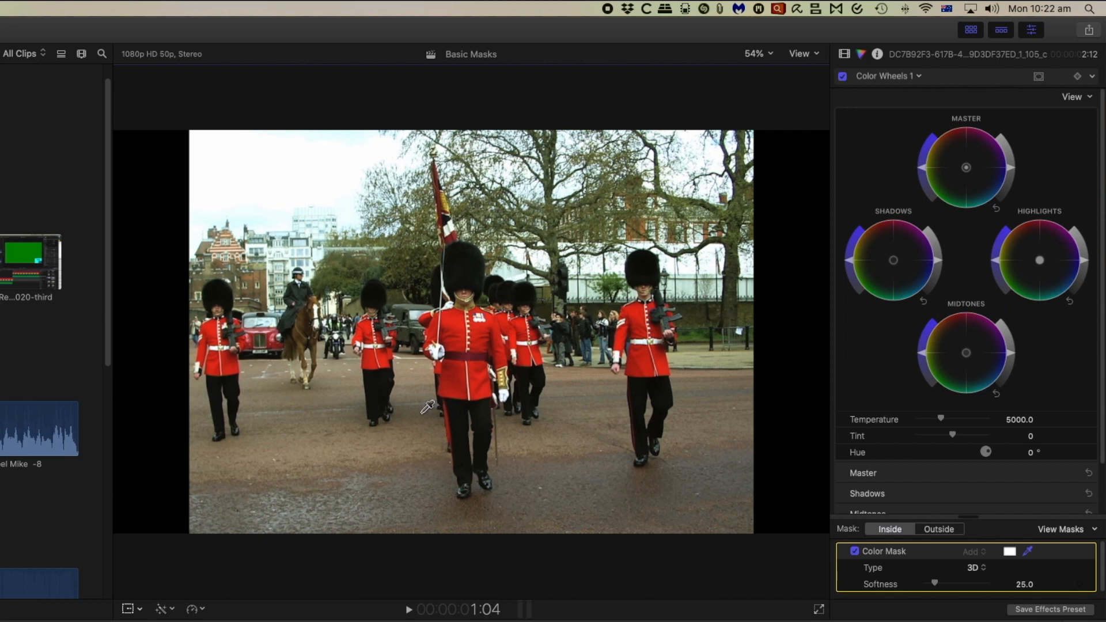
click(460, 314)
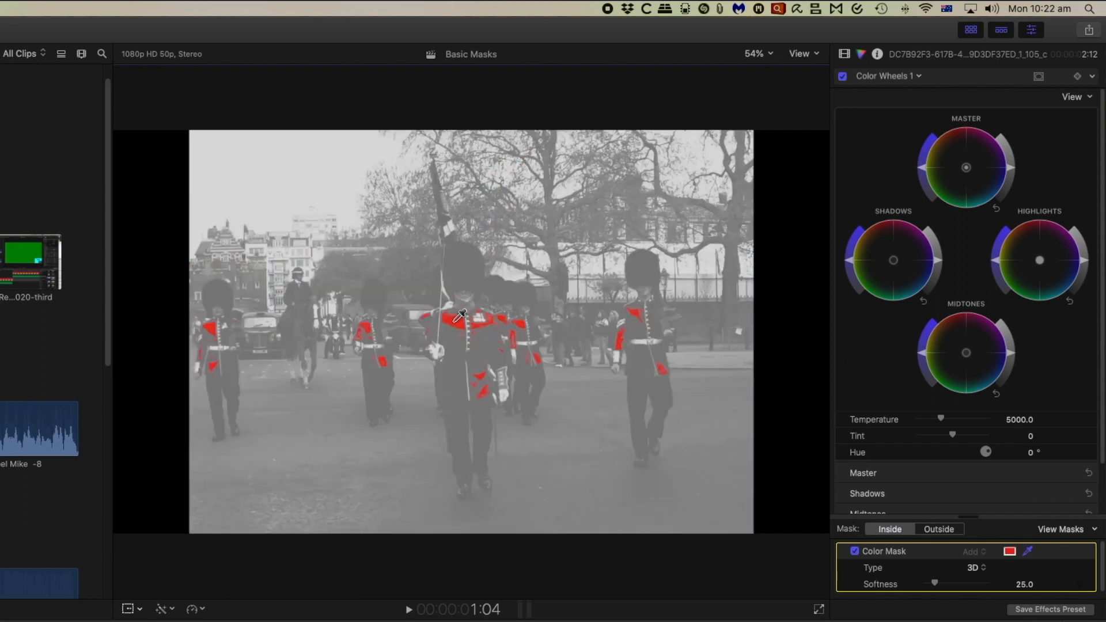
drag(455, 323, 461, 329)
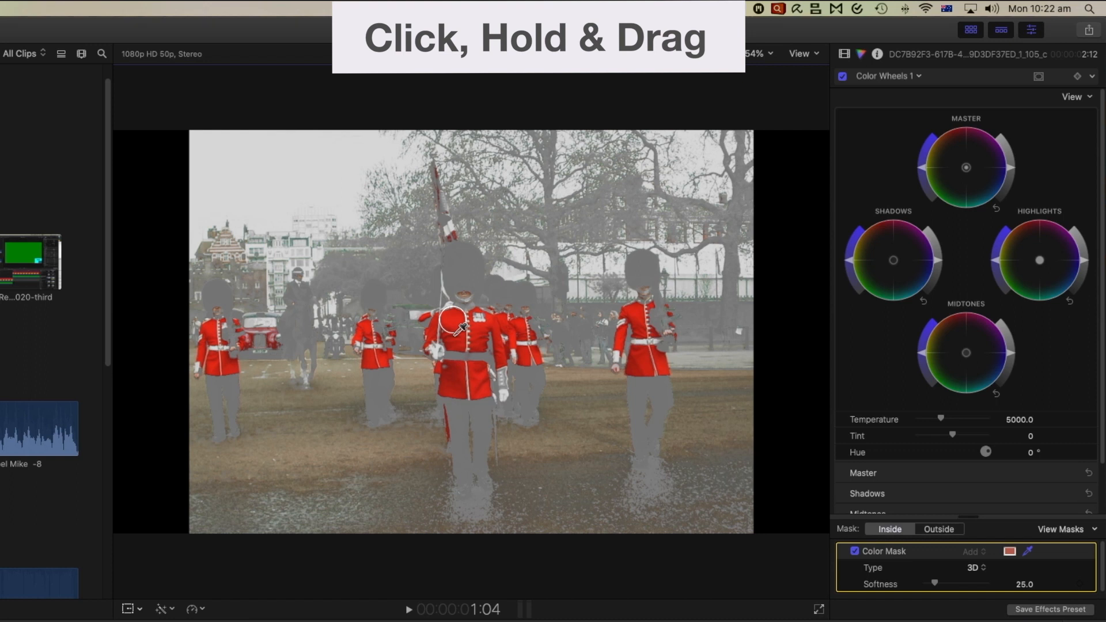
mouse_move(460, 331)
mouse_down()
mouse_move(460, 344)
mouse_move(462, 326)
mouse_up()
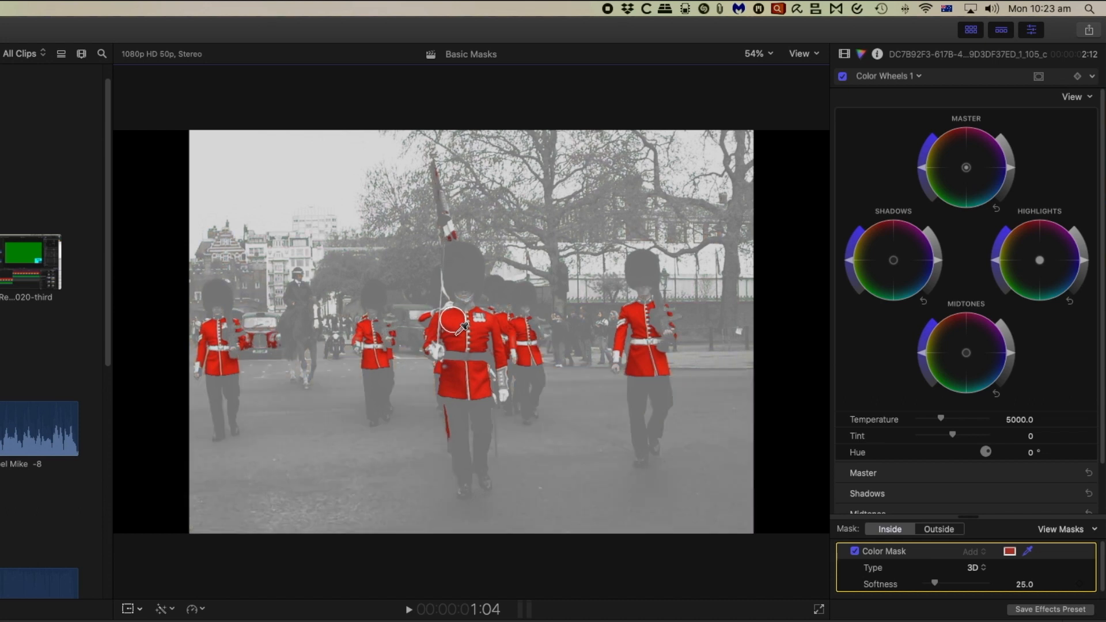
drag(461, 327, 464, 333)
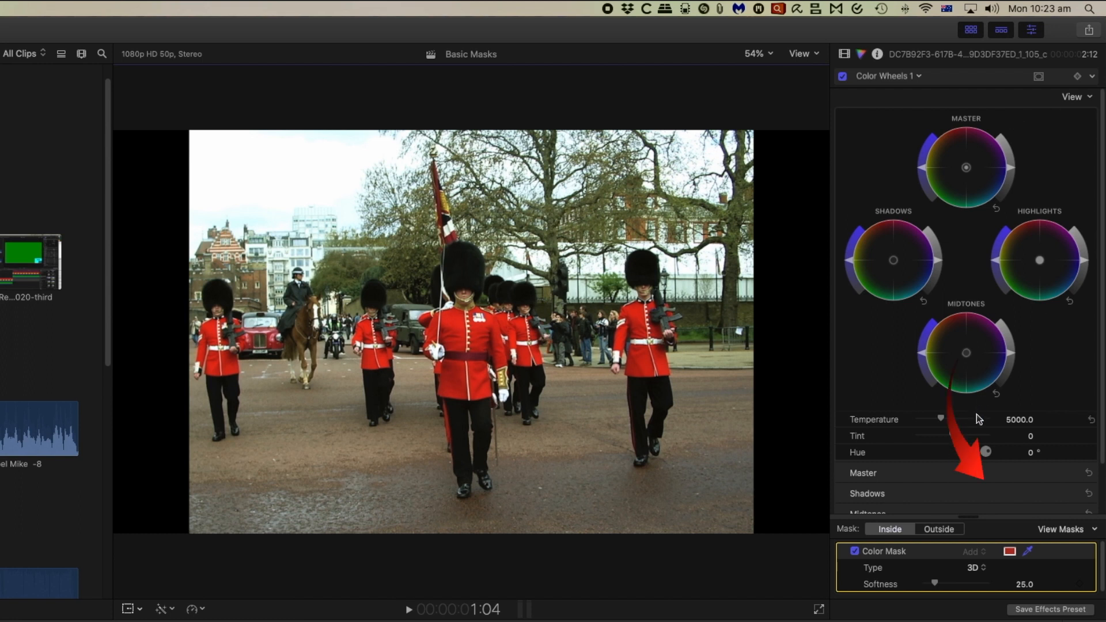
Check the color mask's coverage in the mask view and return to the normal picture.
click(1066, 529)
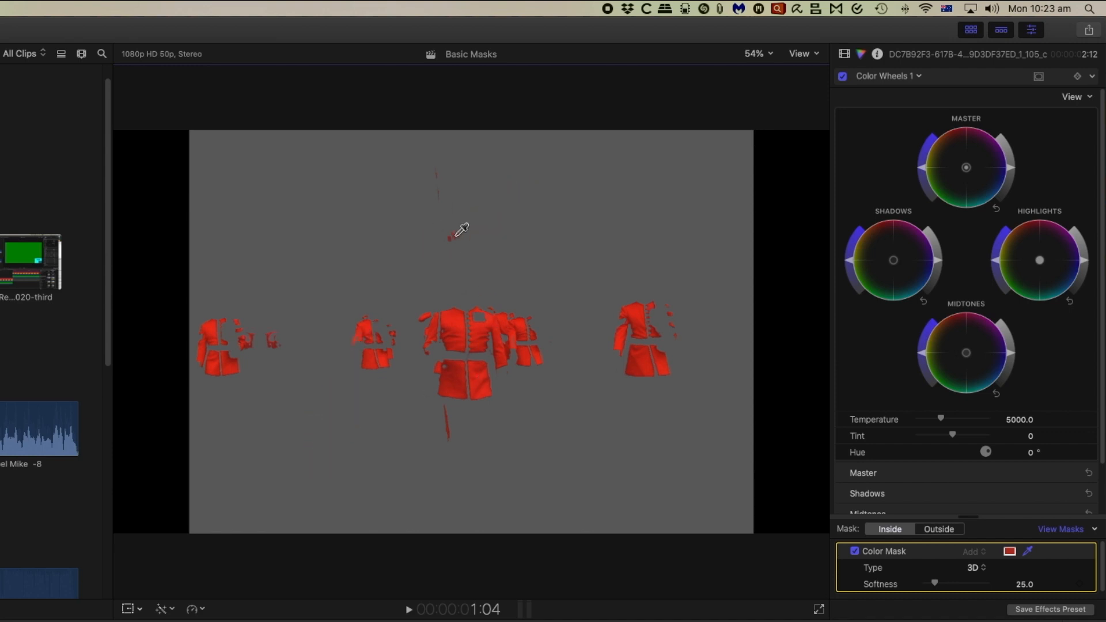
click(1093, 529)
click(1087, 543)
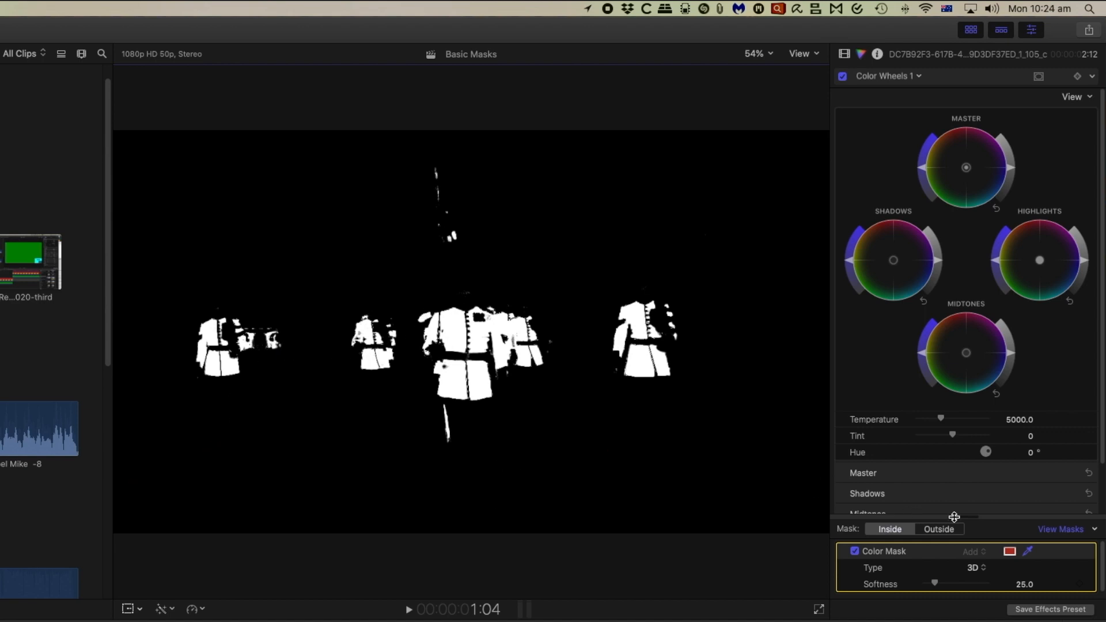
click(1071, 530)
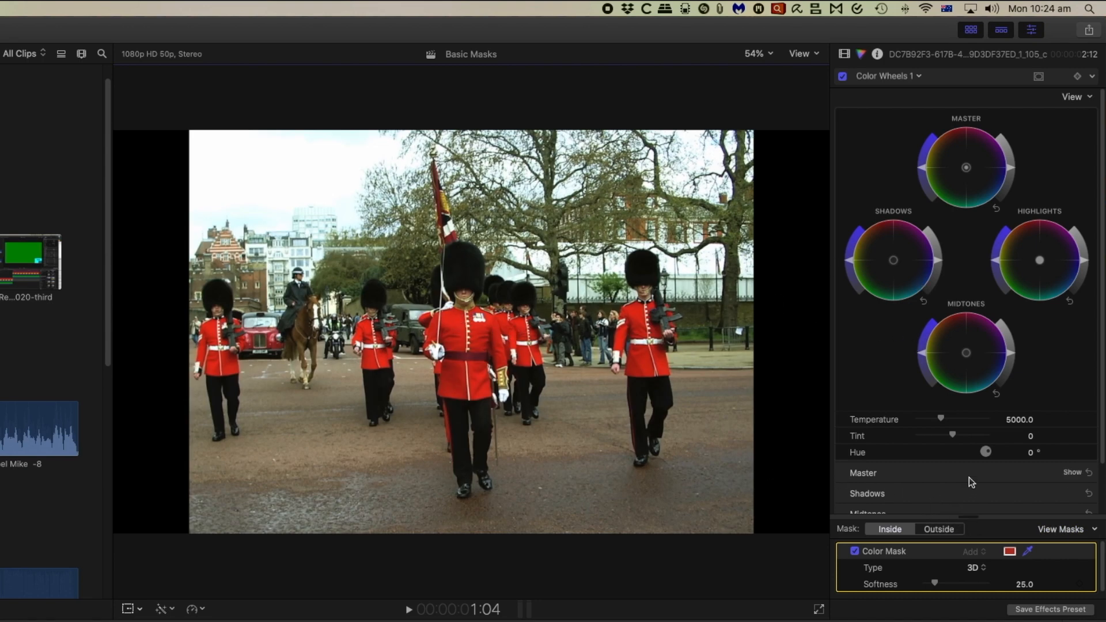
Turn the masked red jackets green by setting the correction's Hue to 260.6° inside the mask.
scroll(956, 473, down, 5)
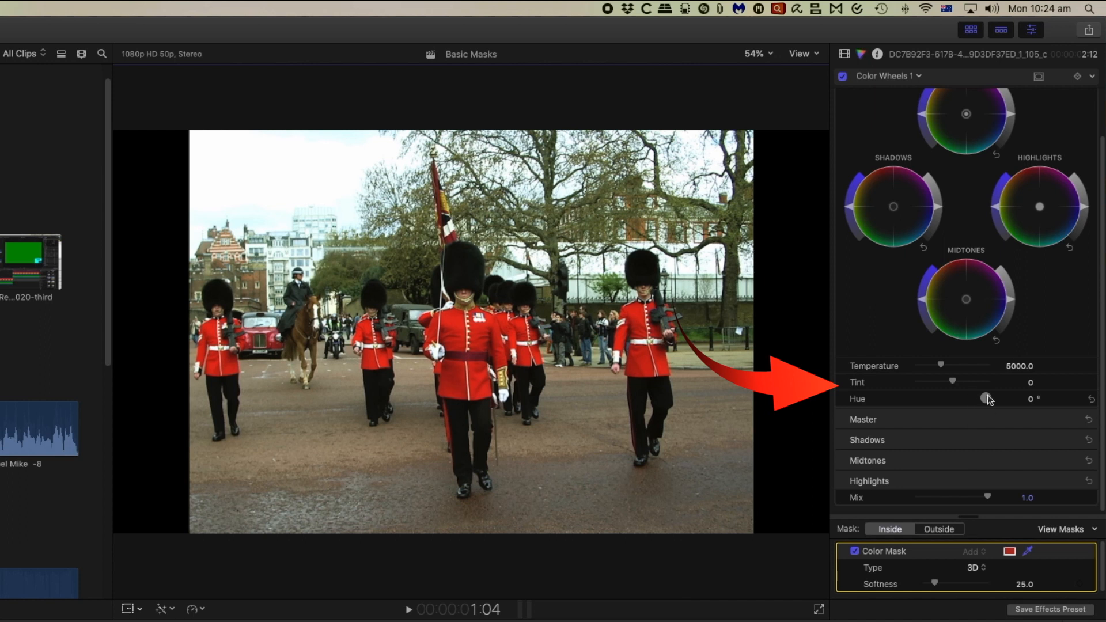
drag(953, 382, 958, 384)
mouse_move(989, 397)
mouse_down()
mouse_move(978, 386)
mouse_move(996, 385)
mouse_move(1000, 401)
mouse_move(983, 411)
mouse_up()
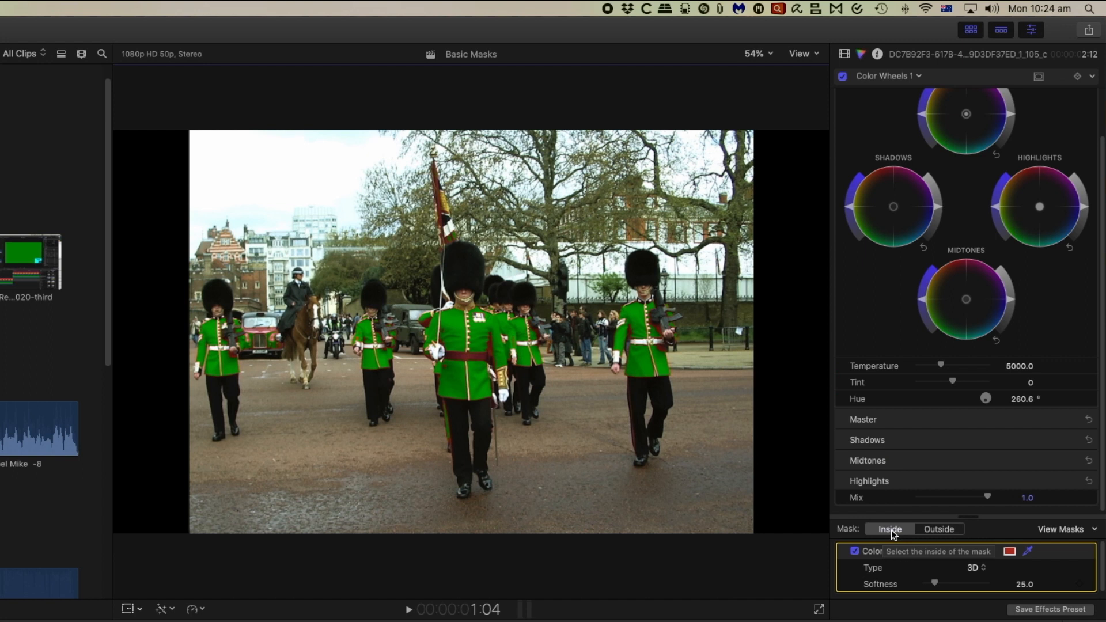
Try removing all saturation outside the color mask with the Master color wheel.
click(941, 530)
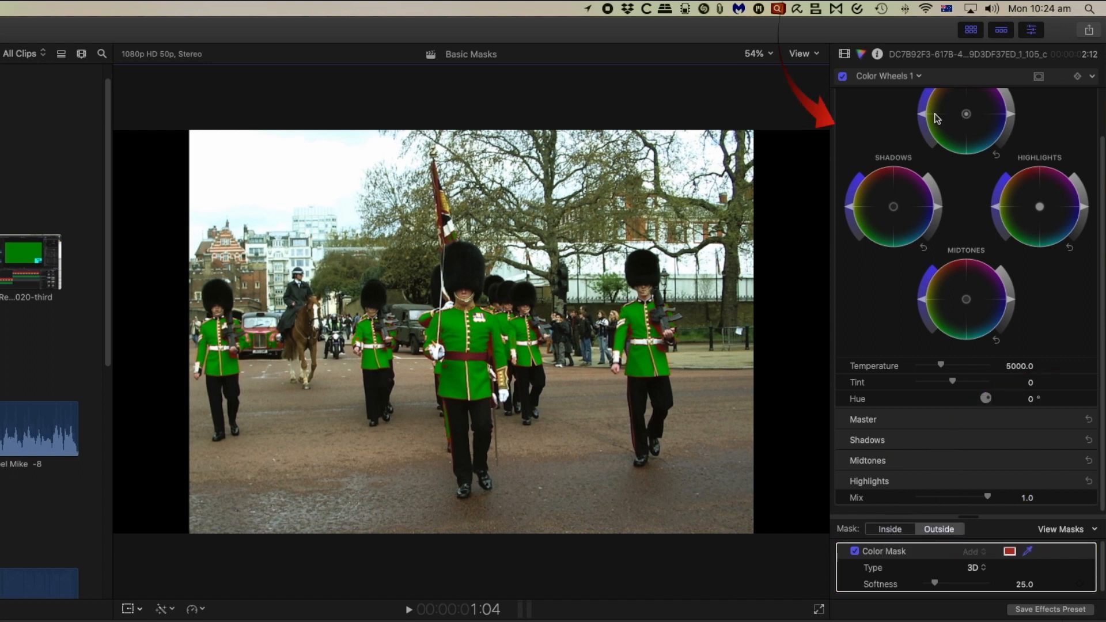
drag(924, 118, 929, 148)
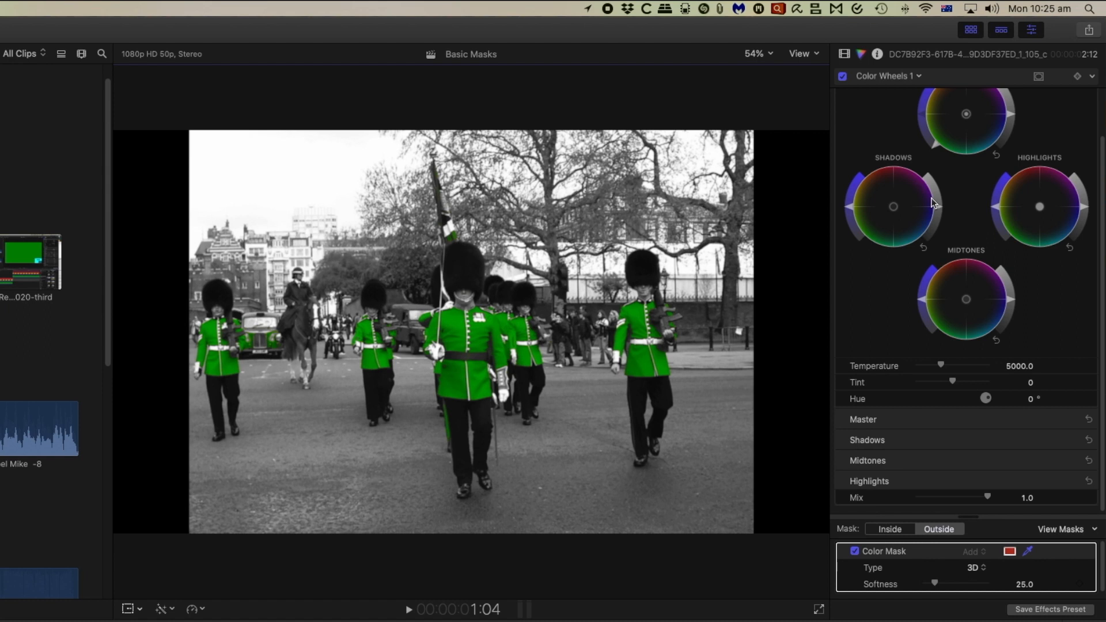
key(super+z)
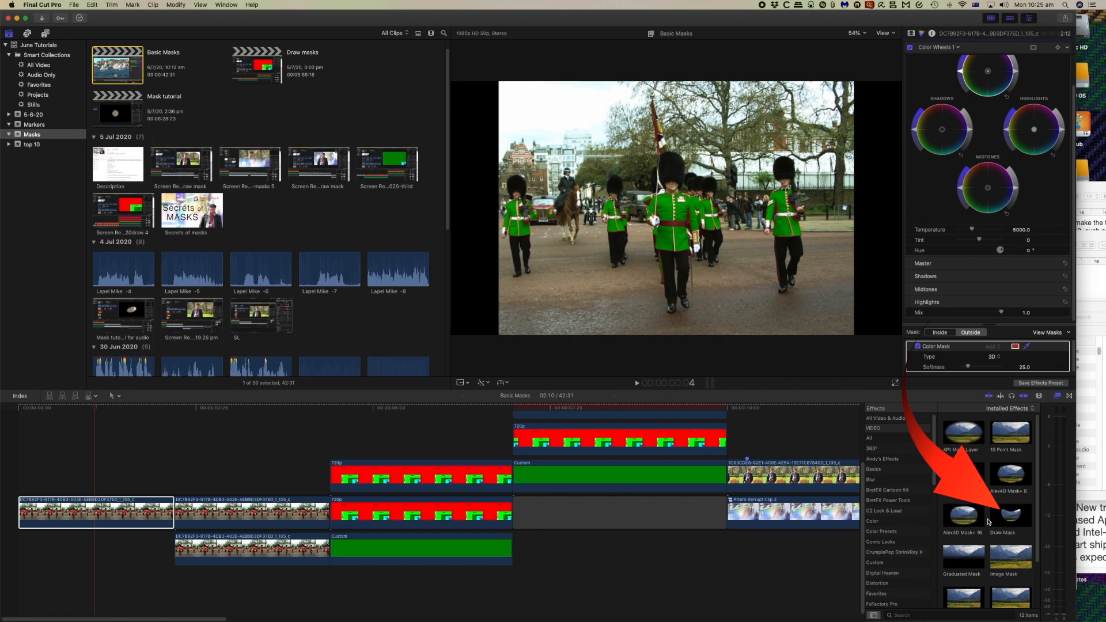
Apply the Draw Mask effect to the first guards clip and place a duplicate of that clip beneath it in the timeline.
click(1014, 520)
mouse_move(1015, 520)
mouse_down()
mouse_move(922, 501)
mouse_move(296, 474)
mouse_move(113, 487)
mouse_move(112, 510)
mouse_up()
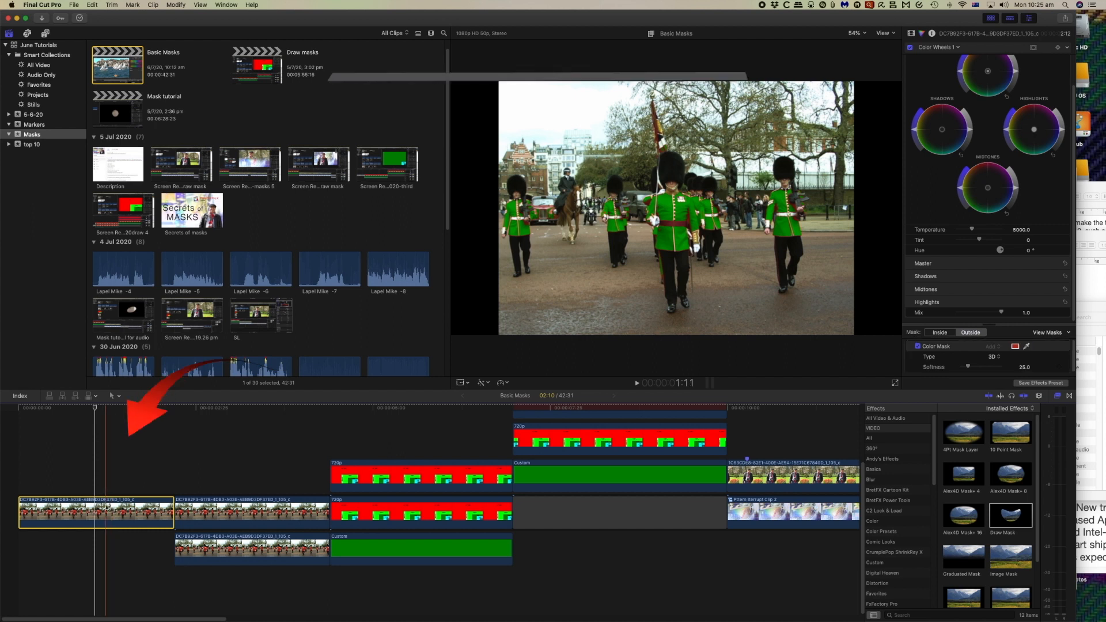
drag(107, 507, 103, 544)
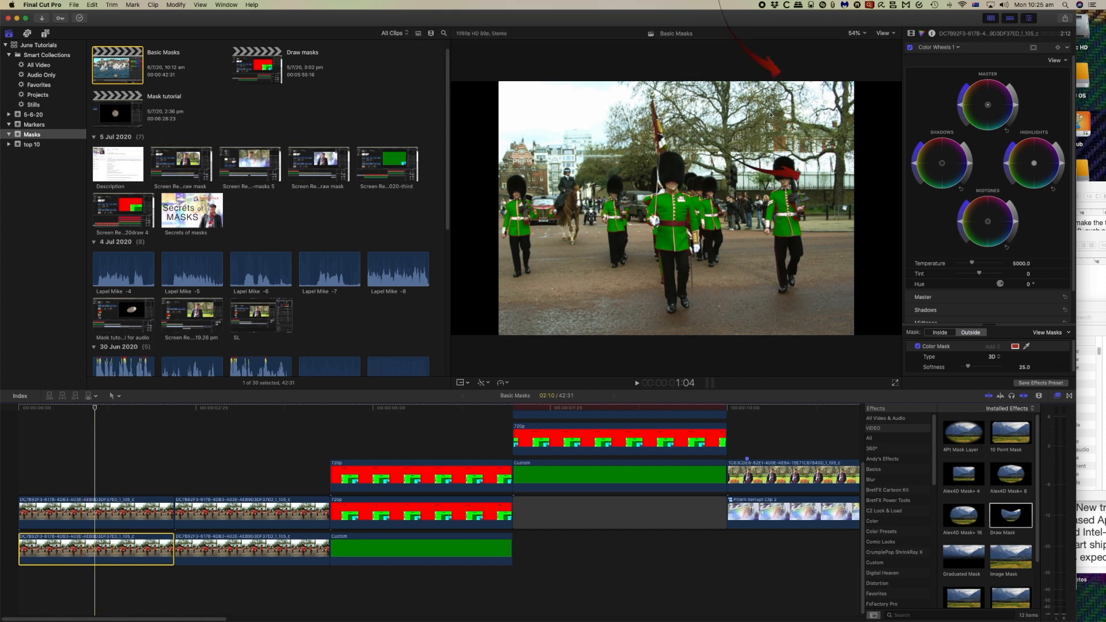
Disable the Color Wheels 1 correction and the Draw Mask effect on the lower copy of the guards clip.
click(911, 33)
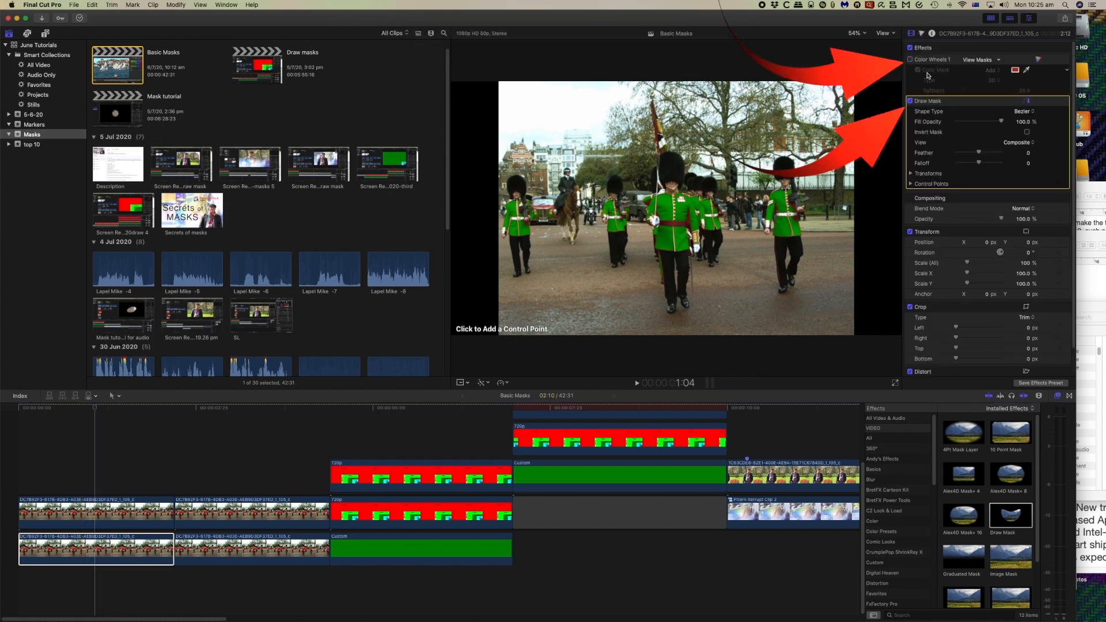
click(910, 100)
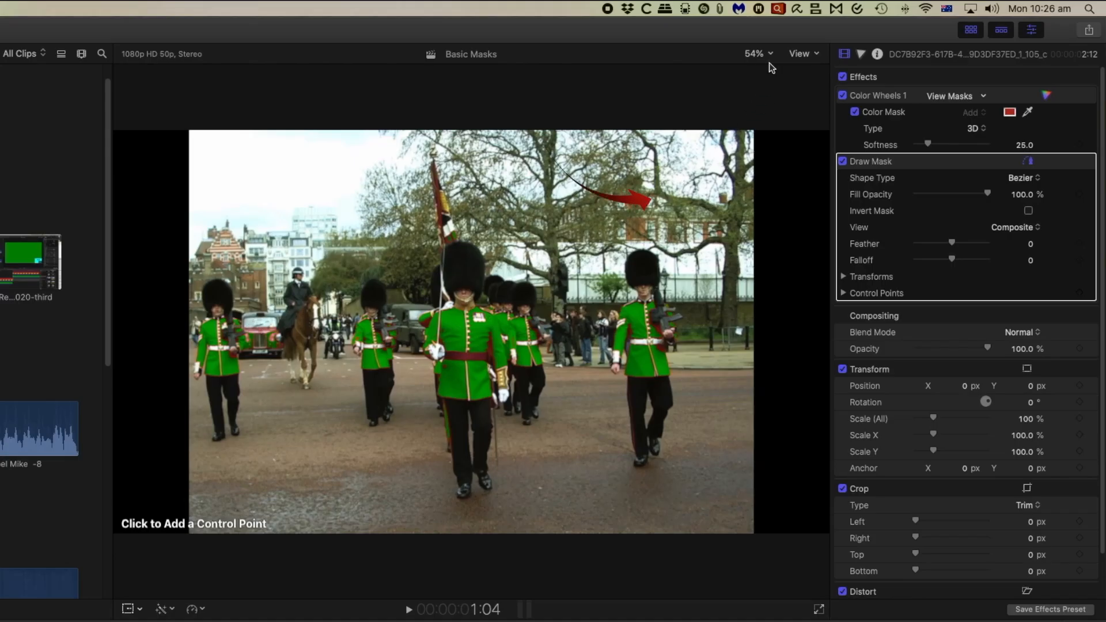
Draw a closed linear mask around the taxi on the upper guards clip with the viewer at 100%, and invert the mask.
click(863, 34)
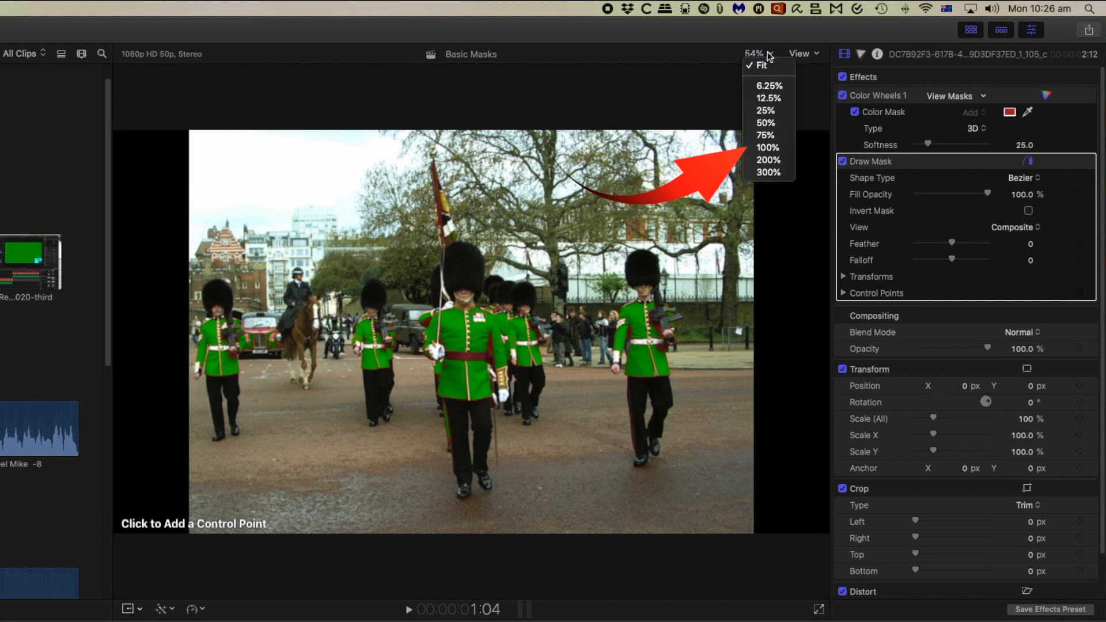
click(768, 147)
drag(812, 332, 798, 334)
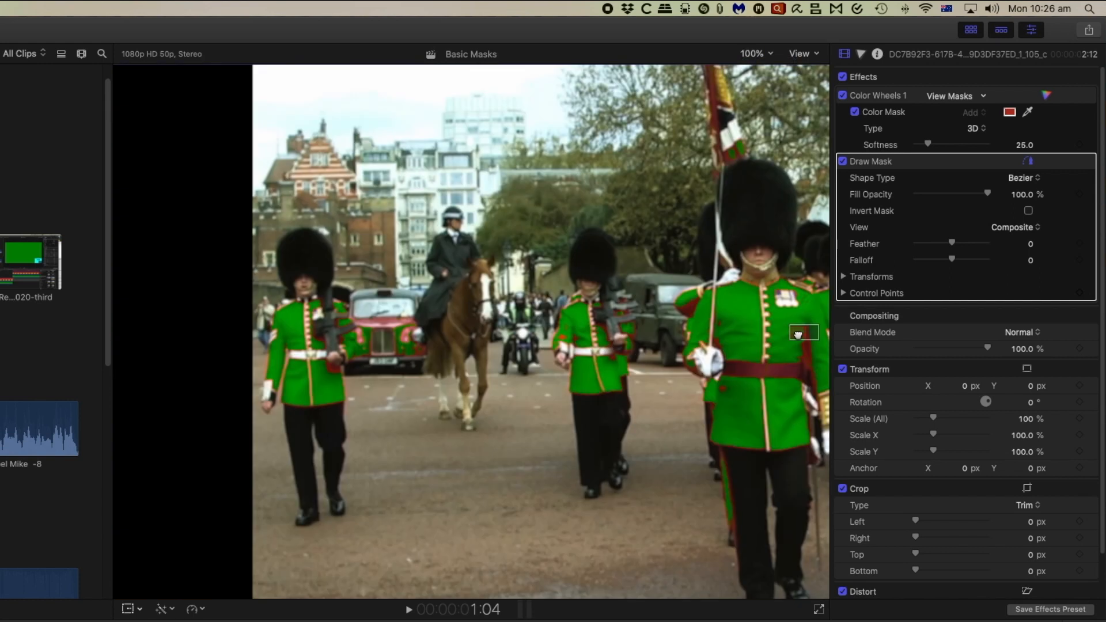
click(402, 279)
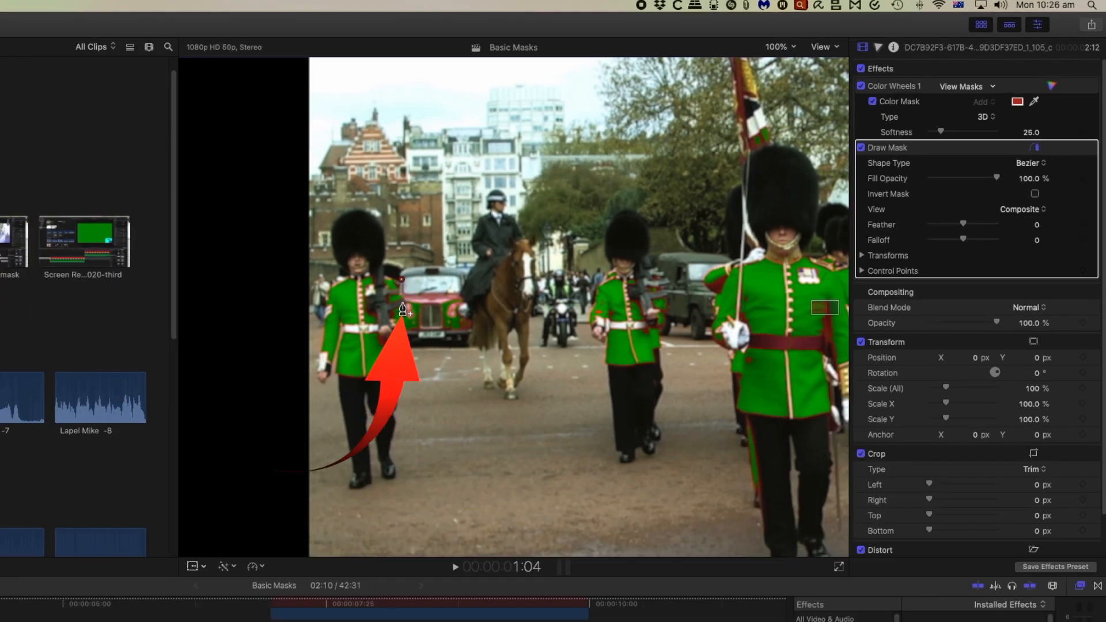
click(402, 298)
click(407, 311)
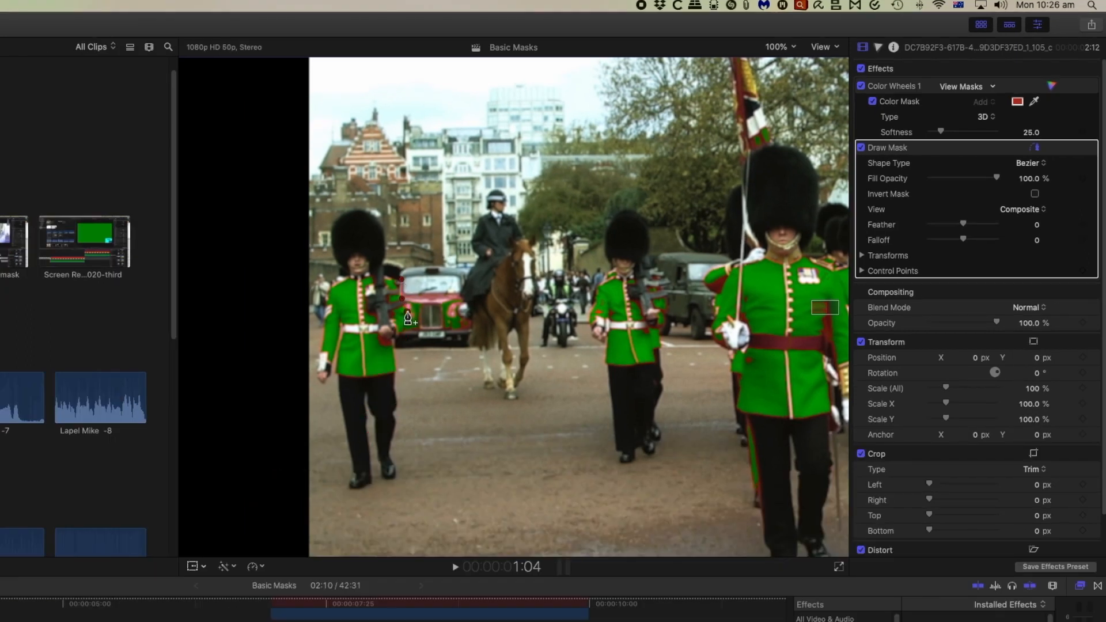
click(402, 332)
click(471, 331)
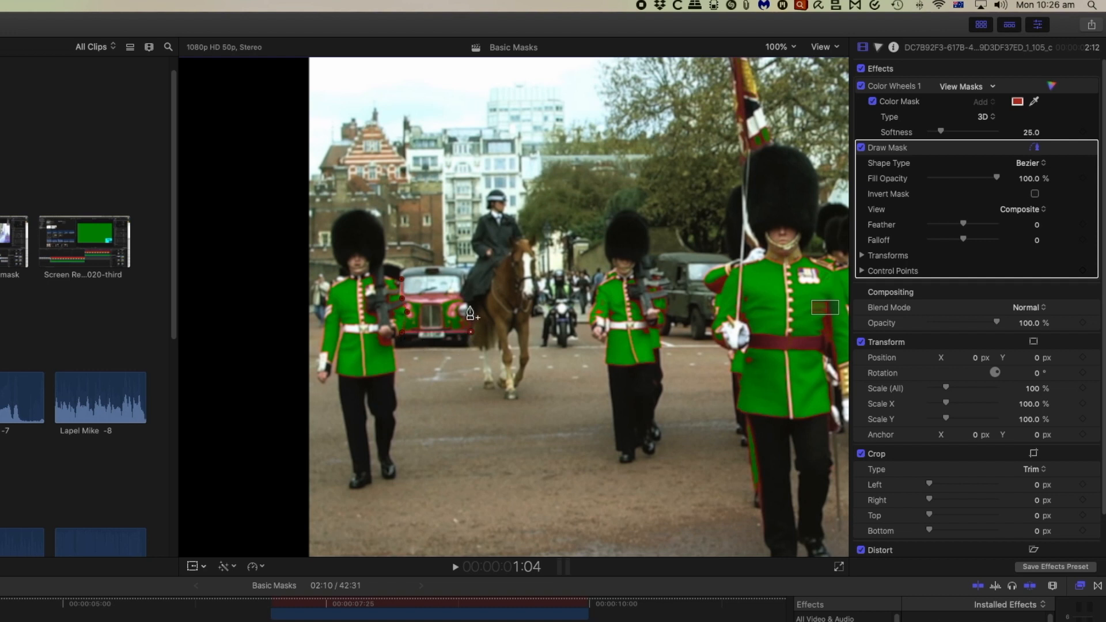
click(459, 279)
click(402, 283)
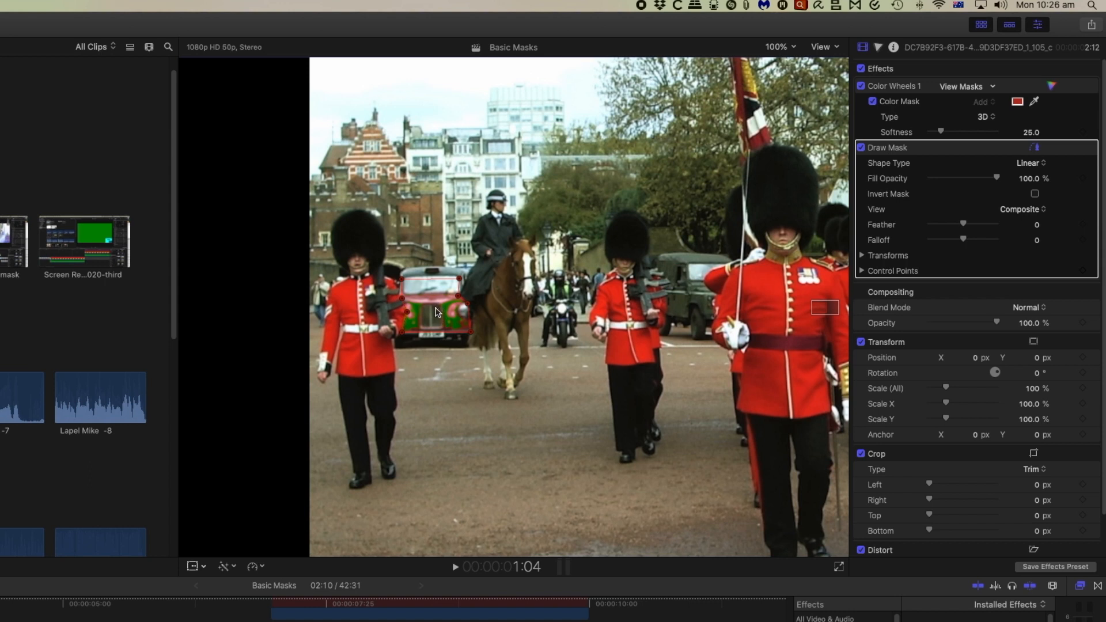
click(1035, 194)
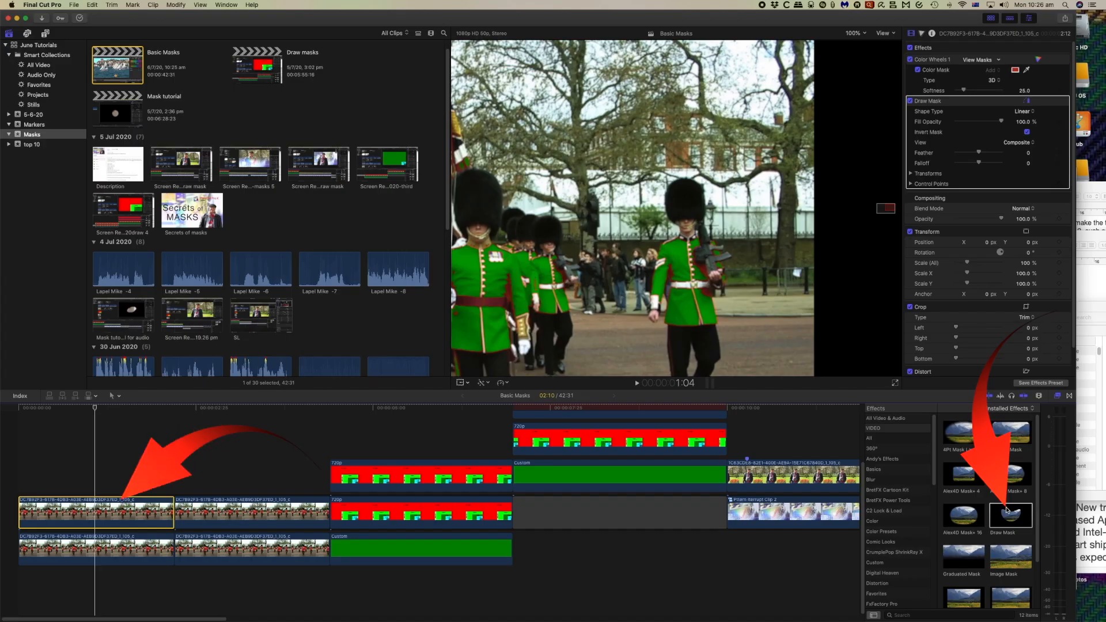
Add a second Draw Mask effect to the upper clip and trace a closed shape around the far-right guard's jacket.
mouse_move(1007, 509)
mouse_down()
mouse_move(892, 521)
mouse_move(111, 504)
mouse_up()
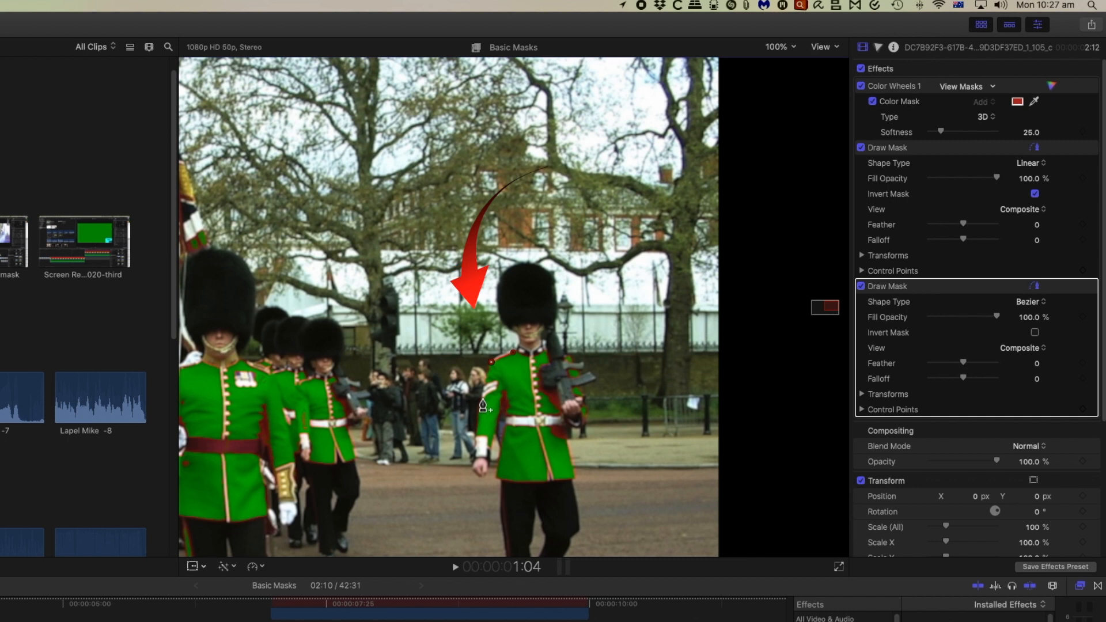
click(477, 458)
click(488, 458)
click(503, 395)
click(507, 393)
click(497, 476)
drag(541, 481, 550, 473)
click(575, 477)
click(569, 440)
click(547, 392)
click(542, 374)
click(547, 366)
click(545, 352)
click(513, 352)
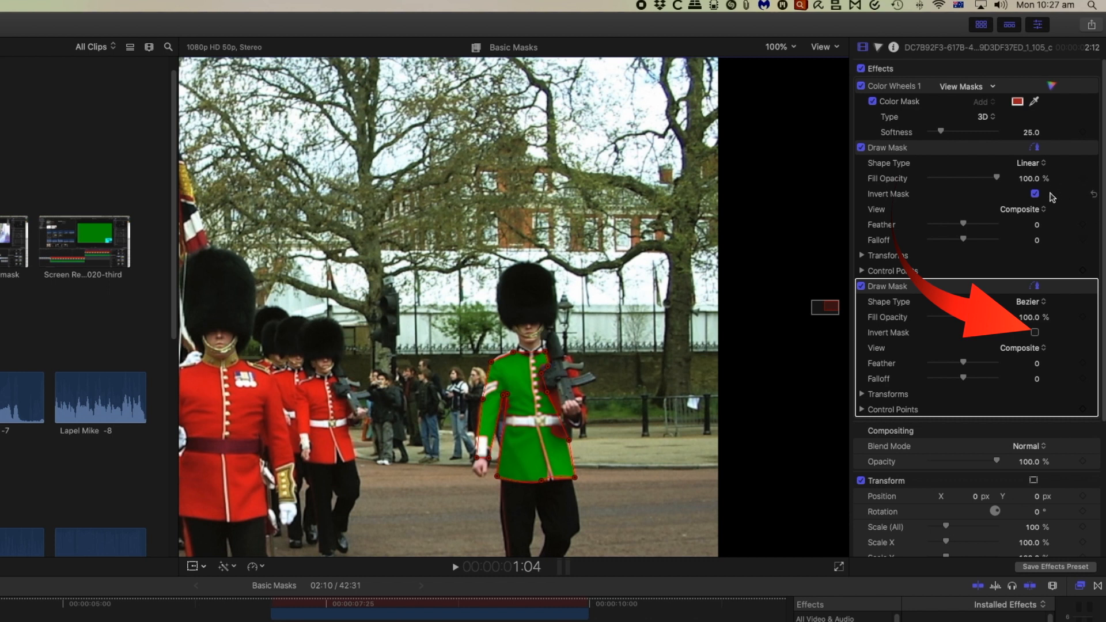
Invert the second Draw Mask around the far-right guard and fit the whole frame in the viewer.
click(1035, 332)
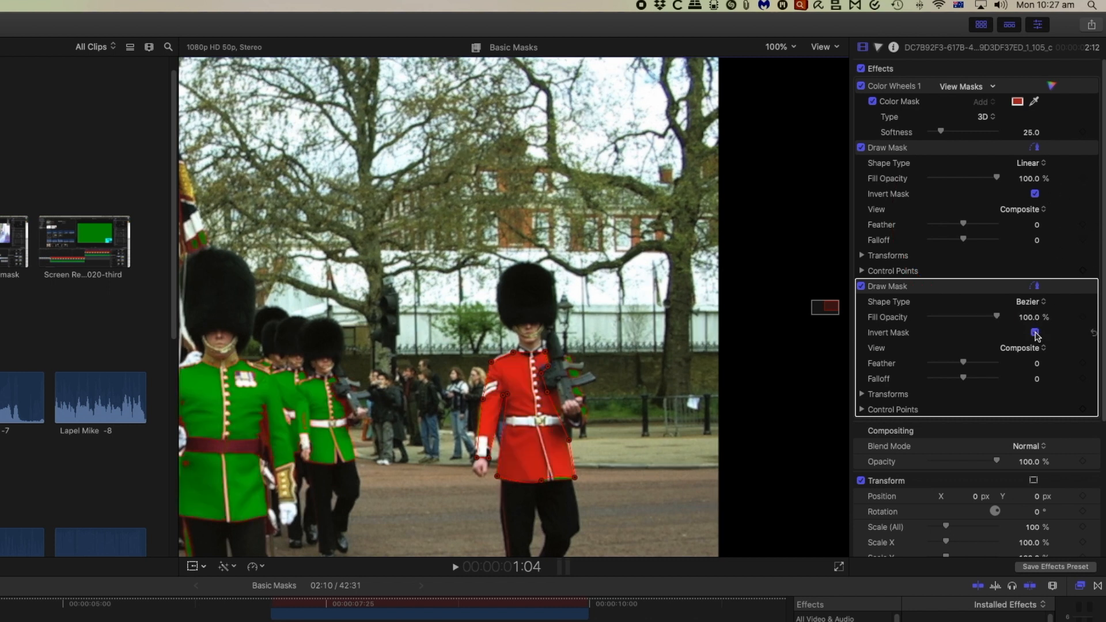
key(shift+z)
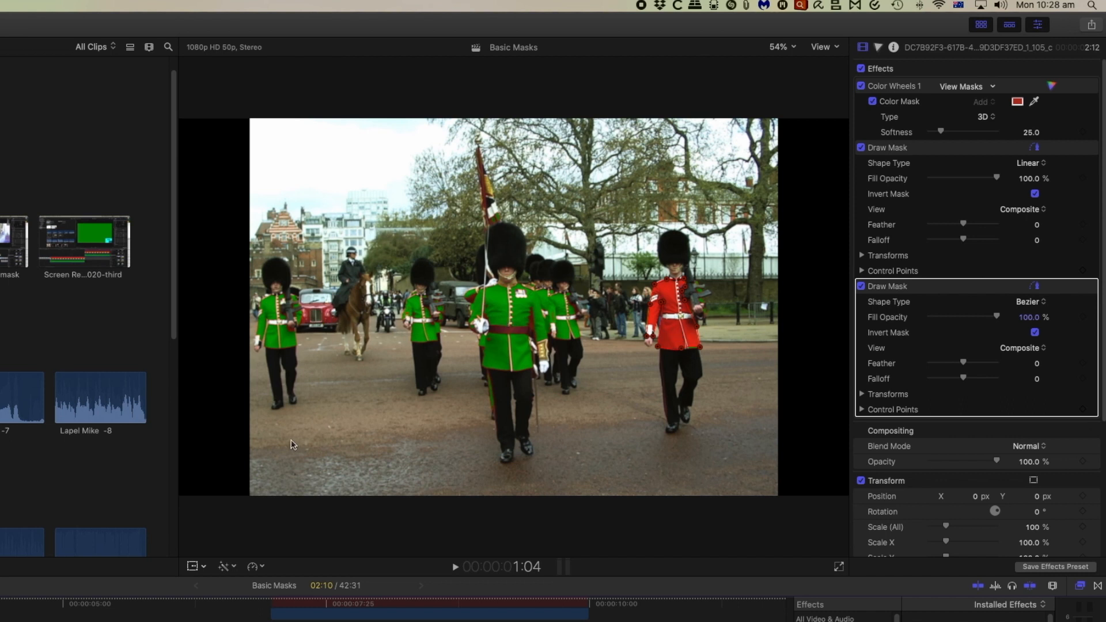
click(193, 567)
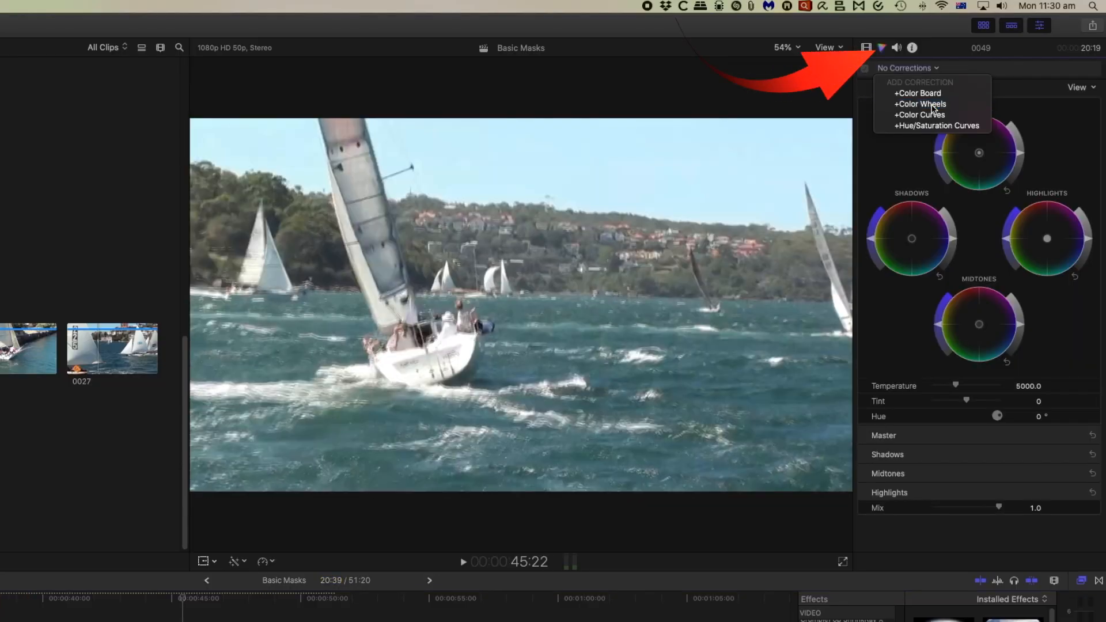
Add a Color Wheels correction to the sailing clip 0049 and attach a color mask to it.
click(932, 109)
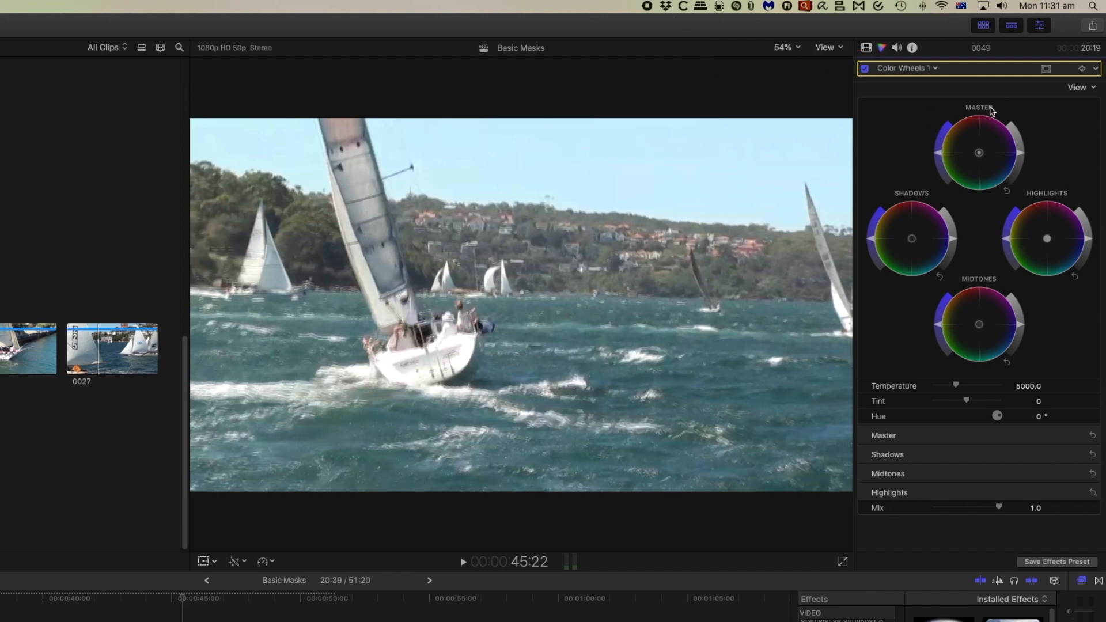
click(1046, 68)
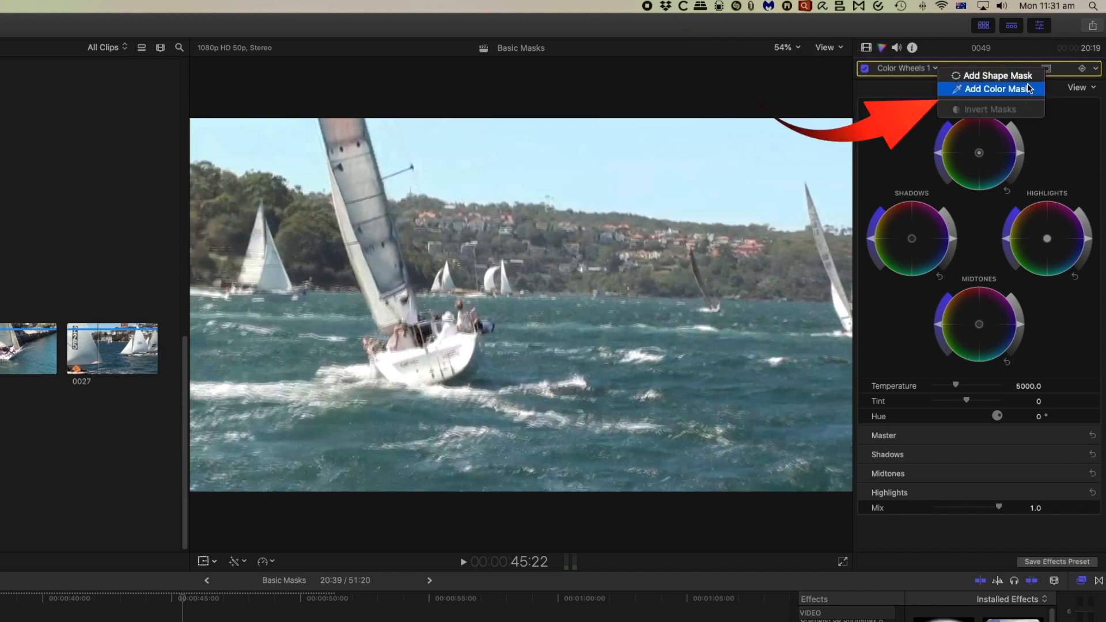
click(1029, 88)
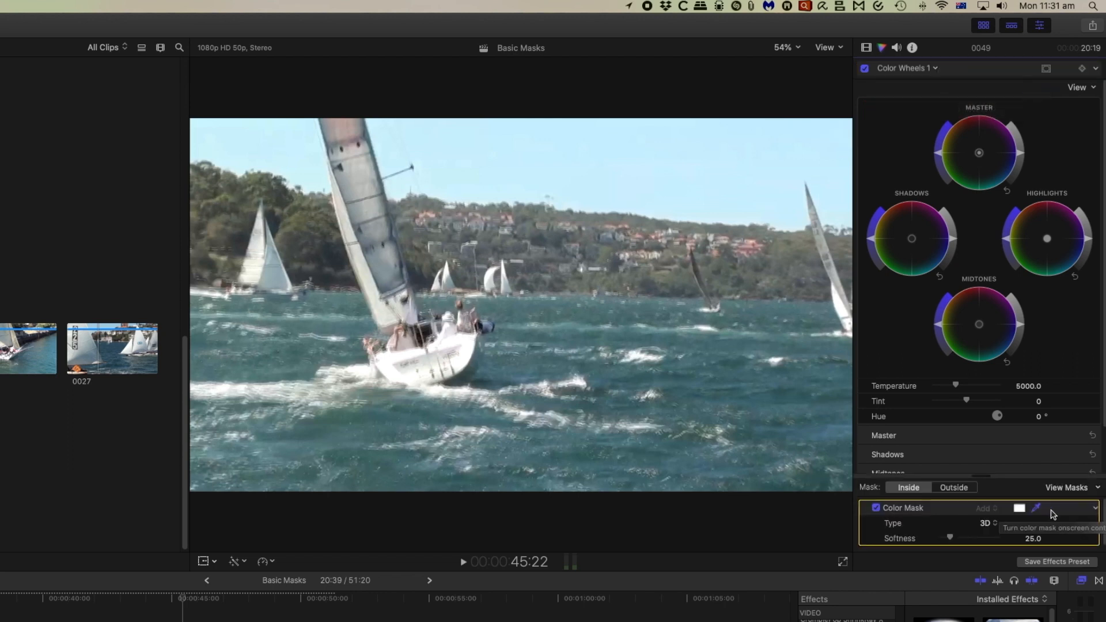
Sample the sky color for the sailing clip's color mask, expanding the selection to cover the whole sky.
click(1031, 508)
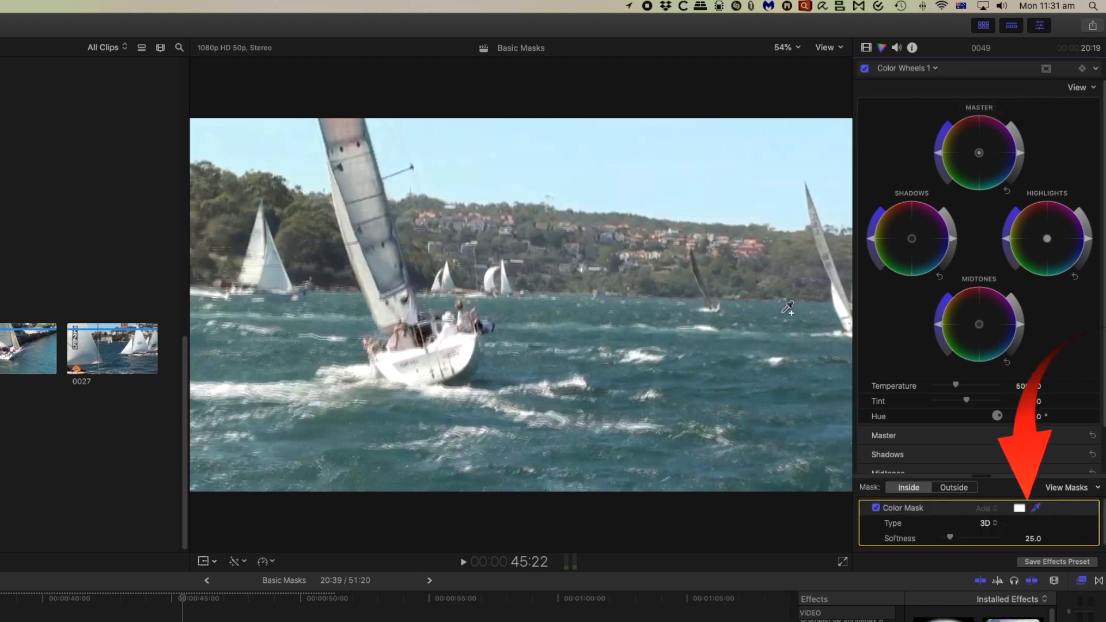
click(542, 142)
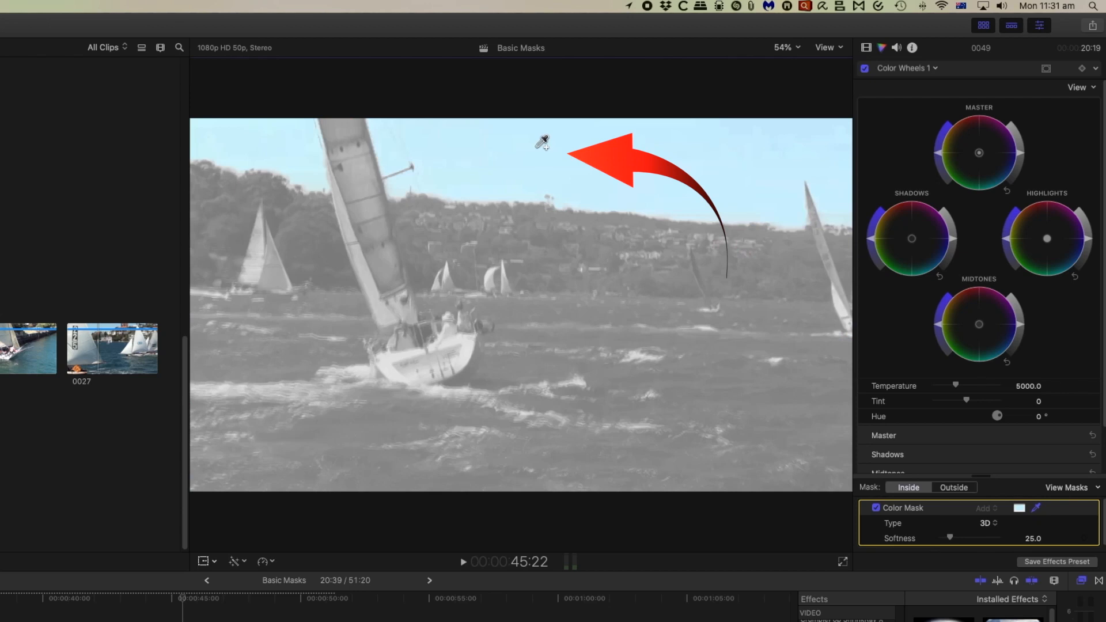
drag(543, 144, 565, 178)
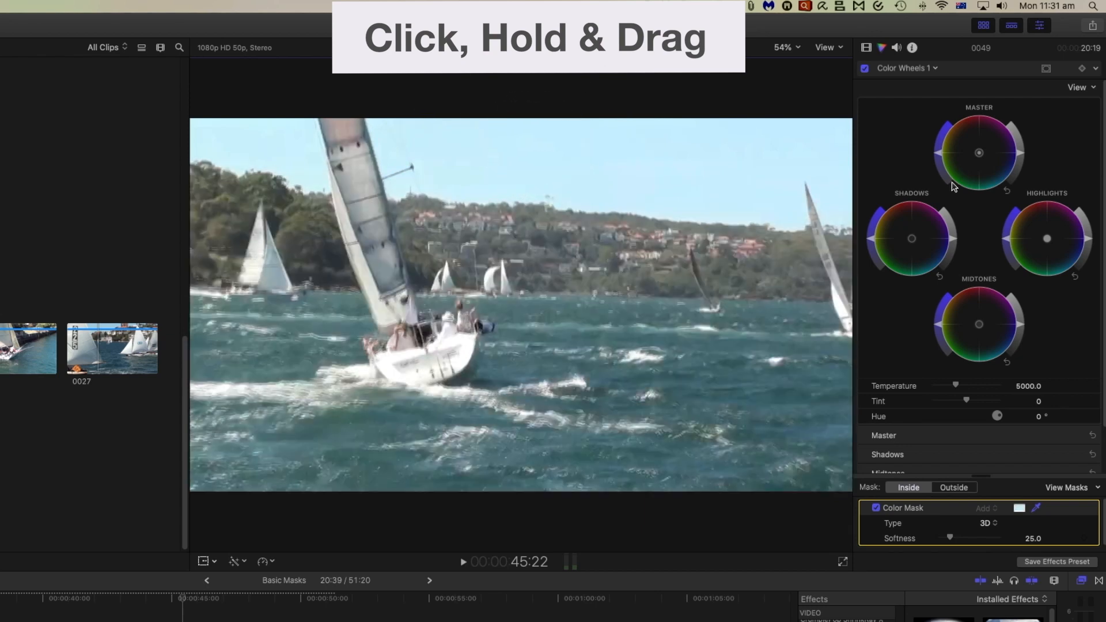
Slightly adjust the Master saturation outside the sky mask and raise it strongly inside the mask.
click(951, 489)
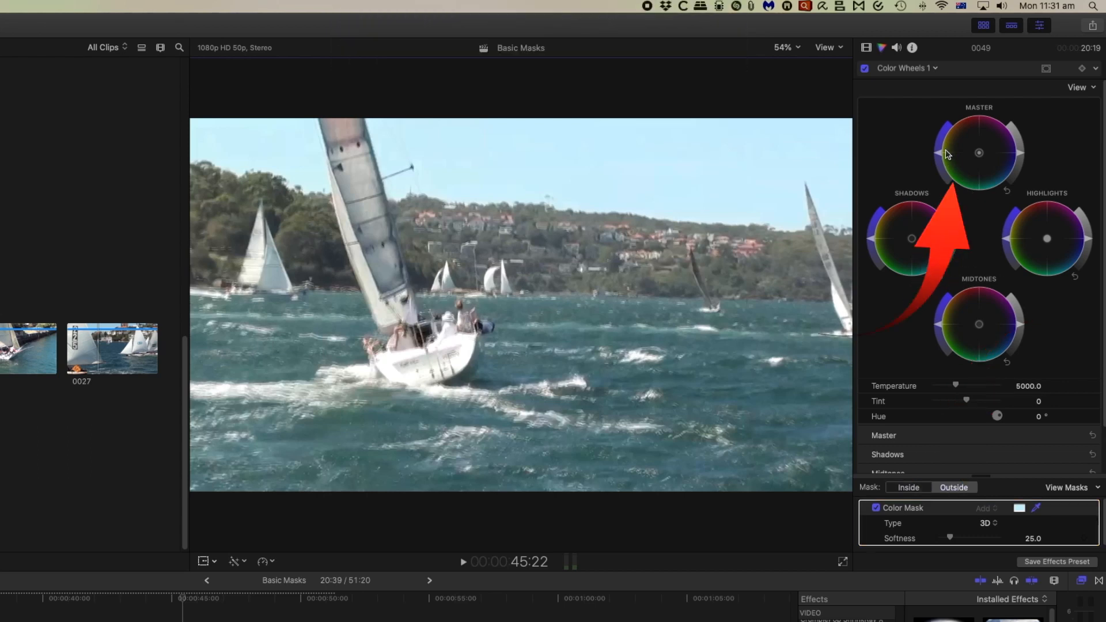
mouse_move(943, 159)
mouse_down()
mouse_move(946, 179)
mouse_move(938, 151)
mouse_up()
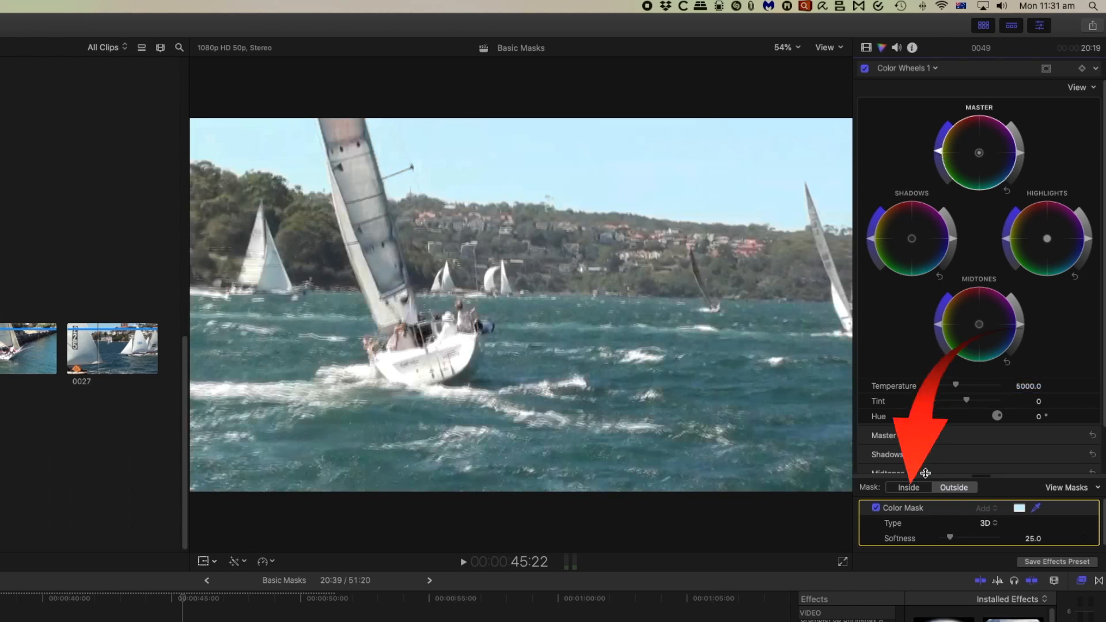
click(908, 488)
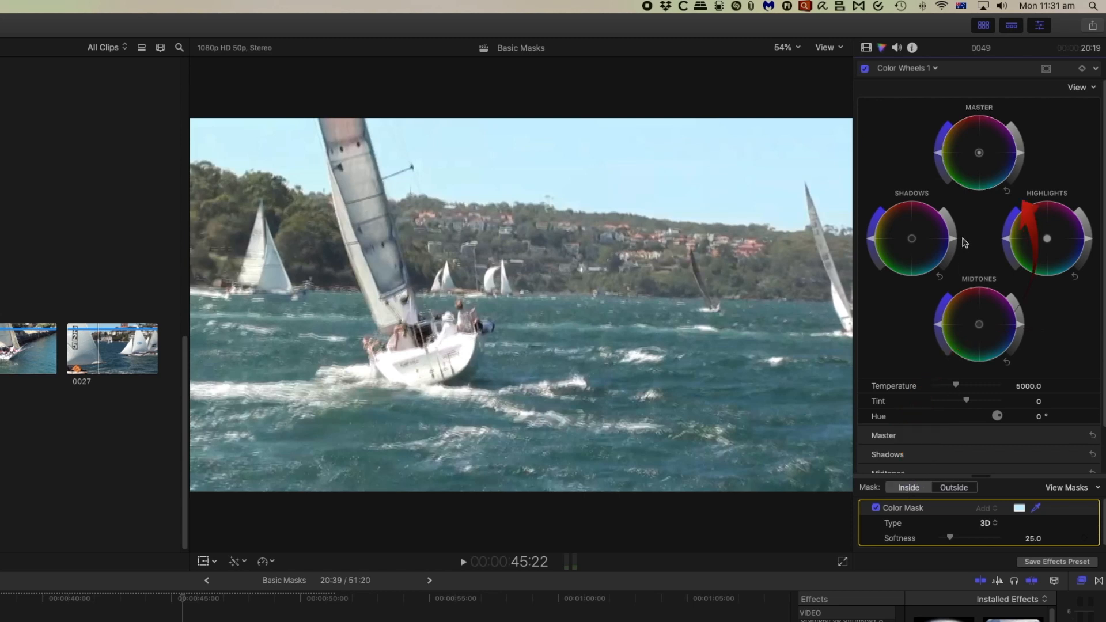
drag(937, 155, 944, 98)
Set the sky color mask's softness to 85 while viewing the mask in black and white, and return to the normal image.
click(1097, 488)
click(1094, 501)
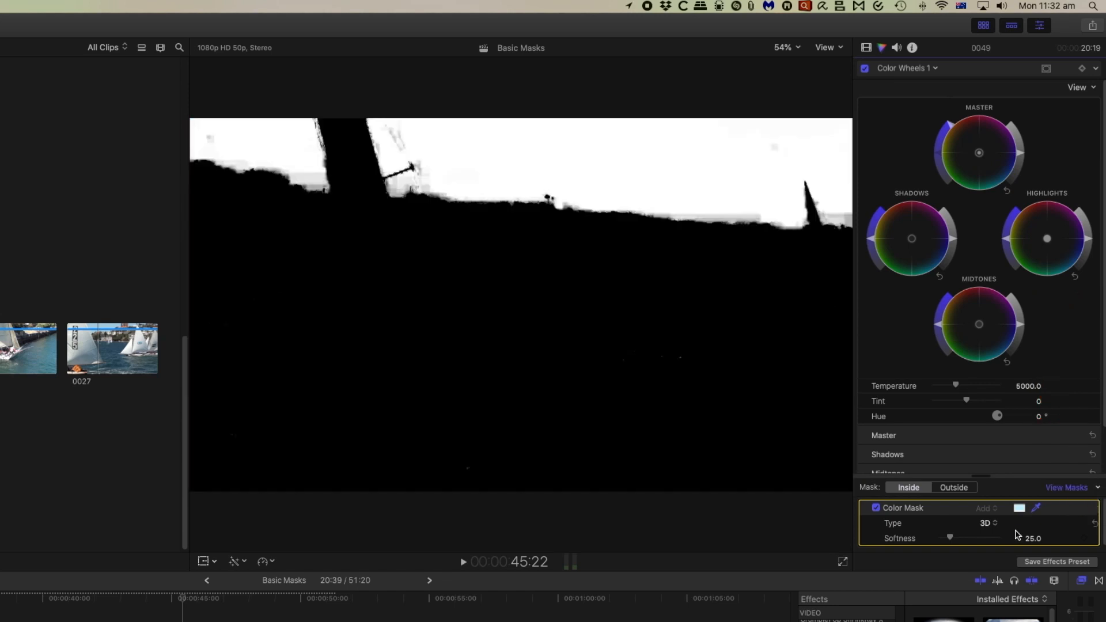
drag(951, 541, 973, 548)
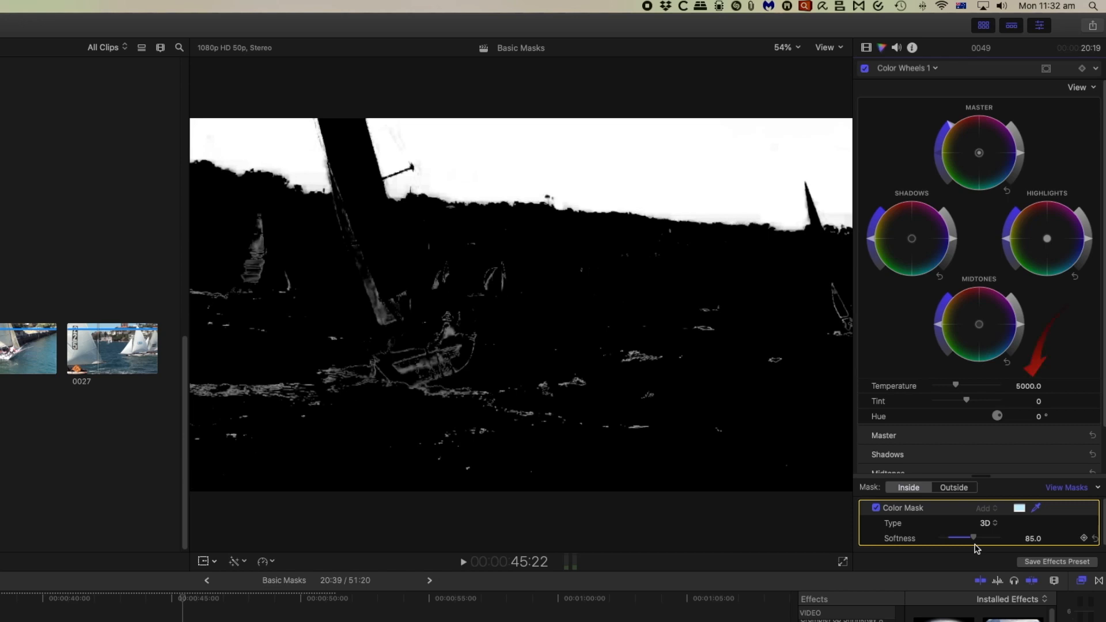
click(1073, 489)
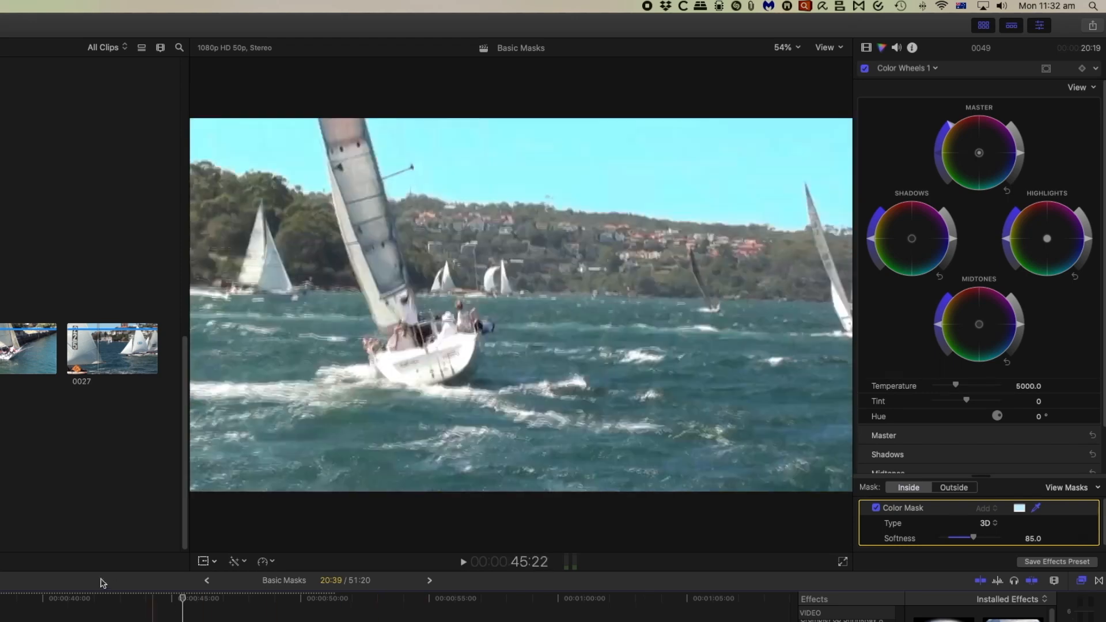
Play part of the sailing clip to check the sky, and shift the Master color inside the mask toward blue.
click(36, 596)
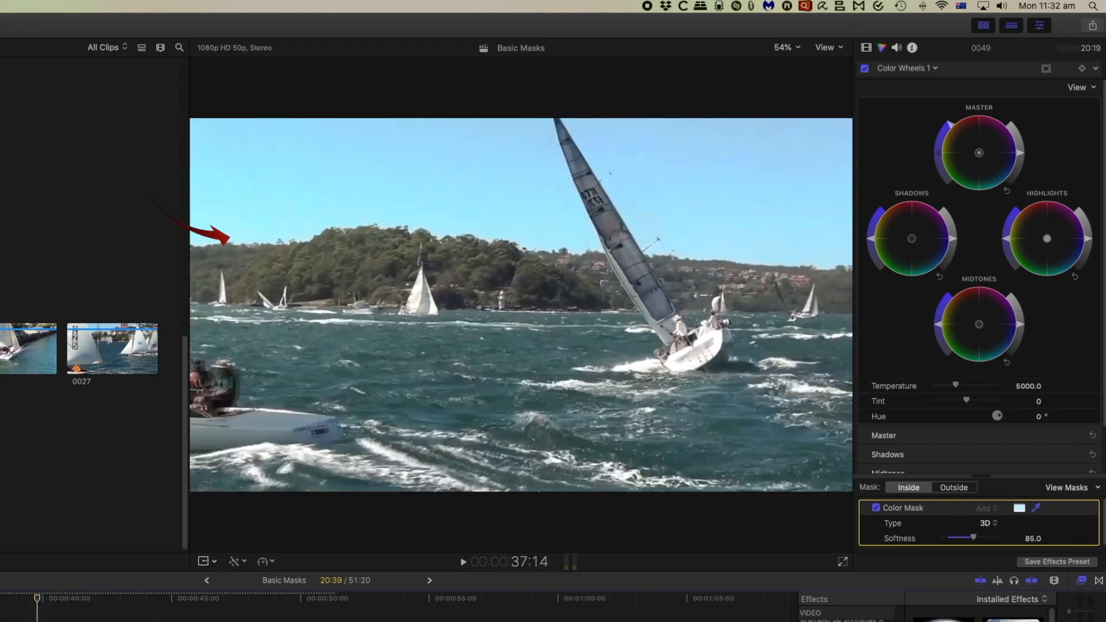
key(space)
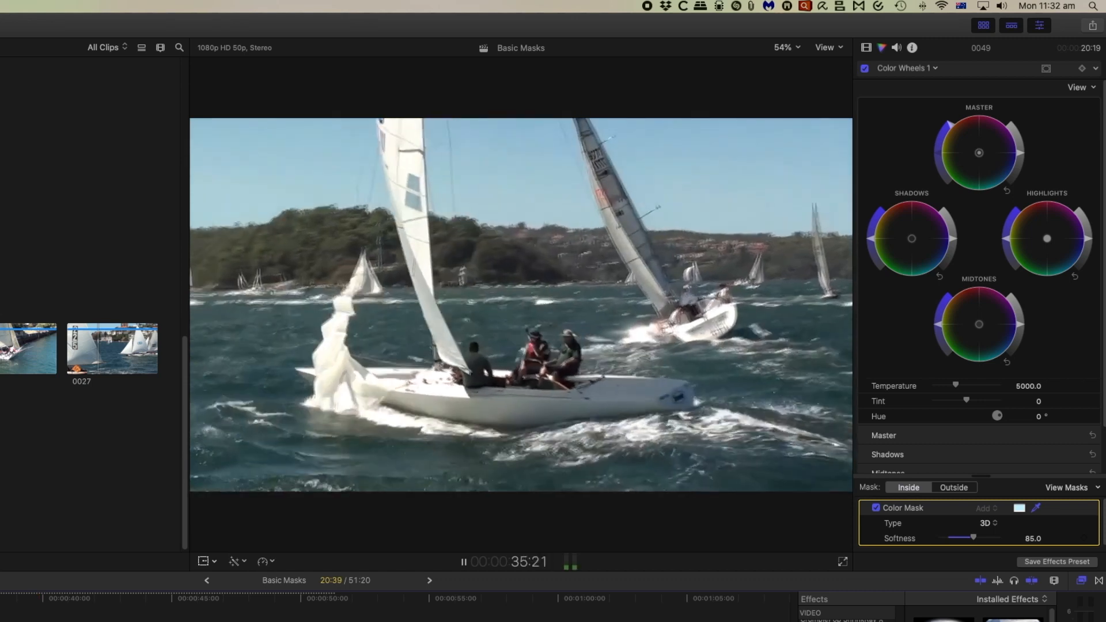
key(space)
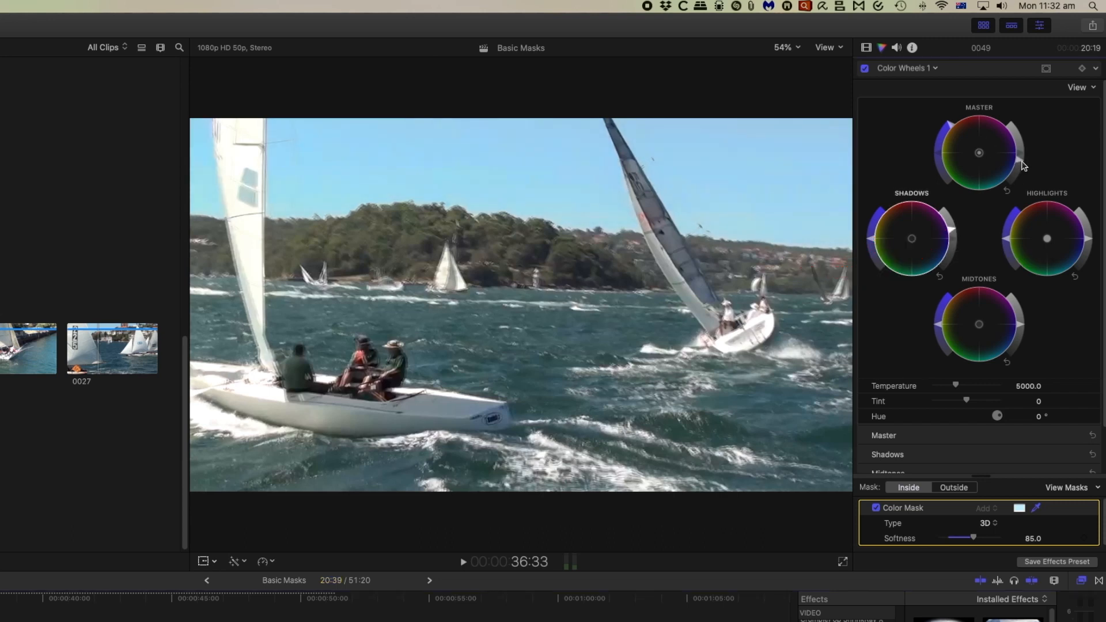
drag(982, 156, 1029, 212)
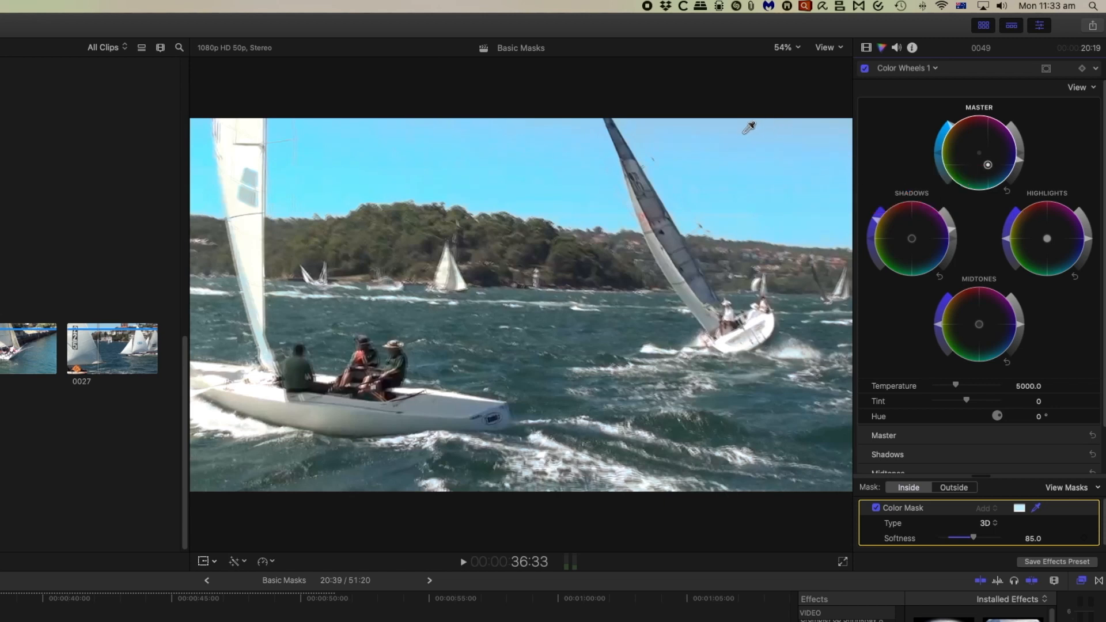
Raise the sky mask's softness to 149 using the black-and-white mask view, and return to the normal image.
click(1099, 490)
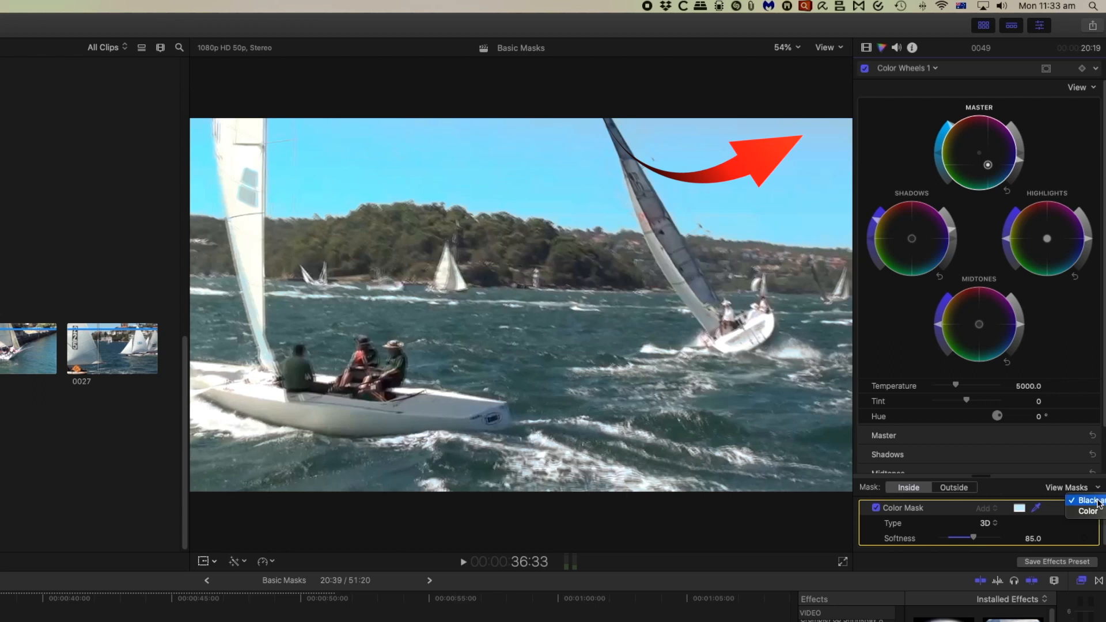
click(1097, 500)
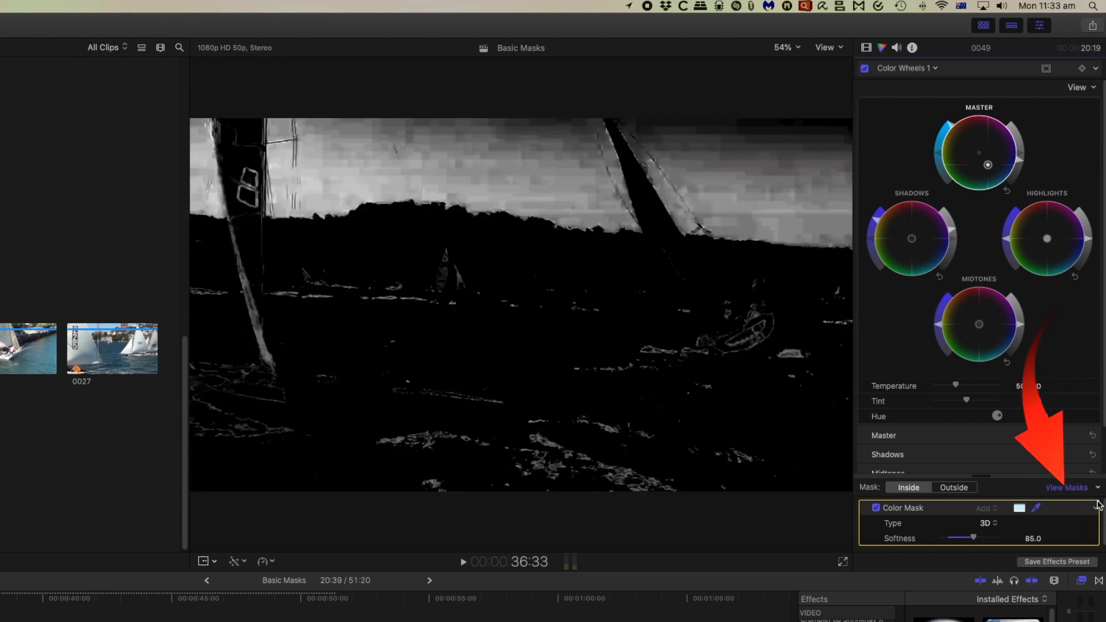
drag(973, 537, 999, 544)
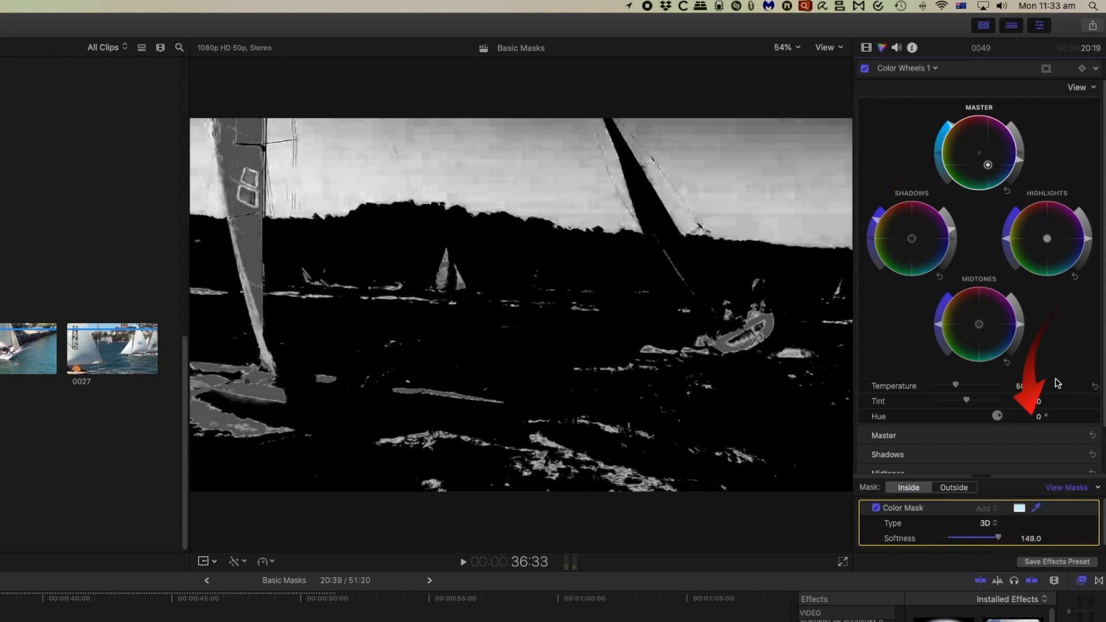
click(1072, 488)
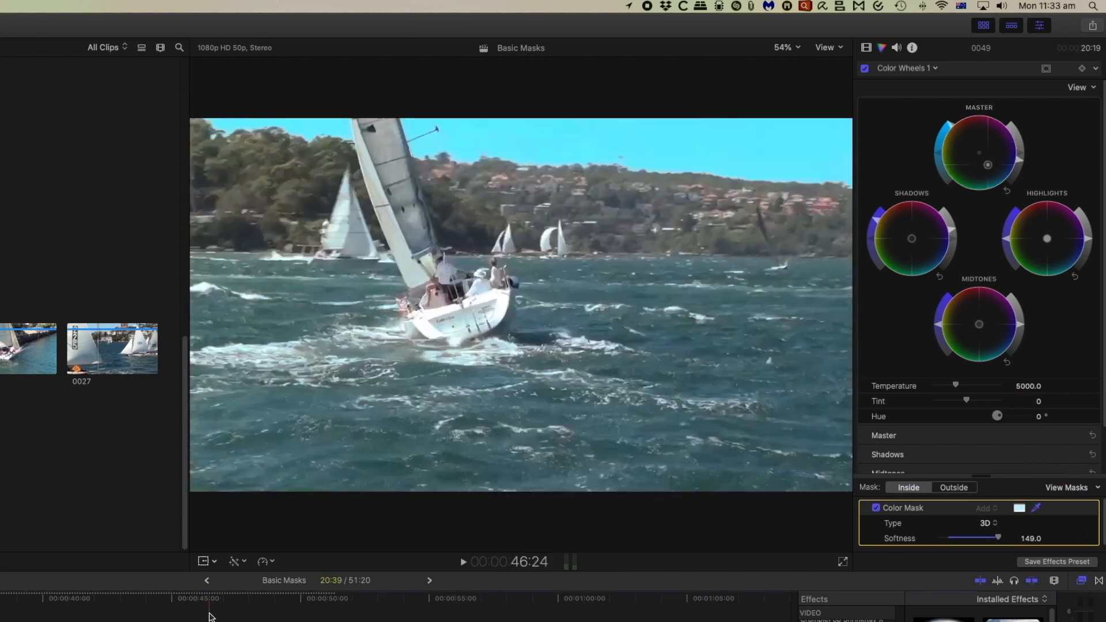
Play the sailing clip and compare the sky with the Color Wheels correction switched off and on.
key(space)
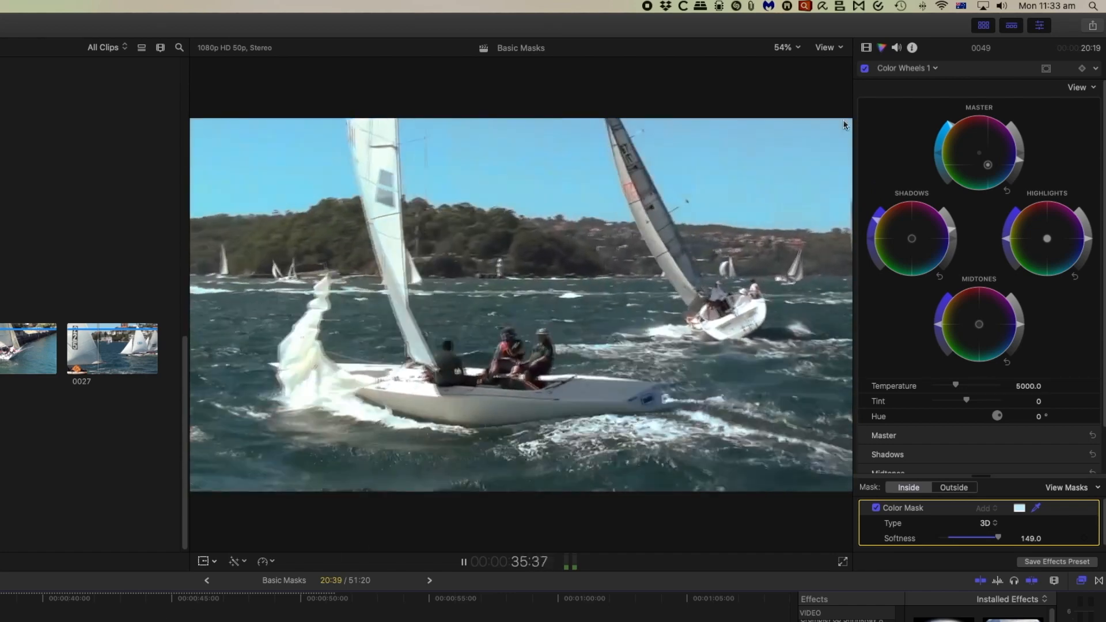
click(865, 69)
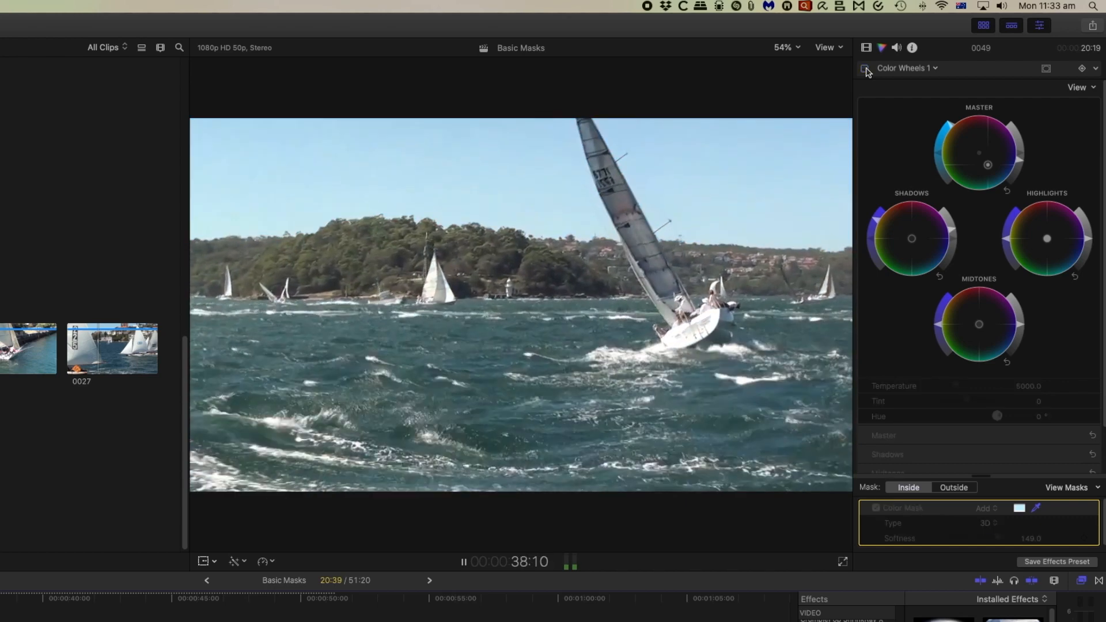
click(865, 69)
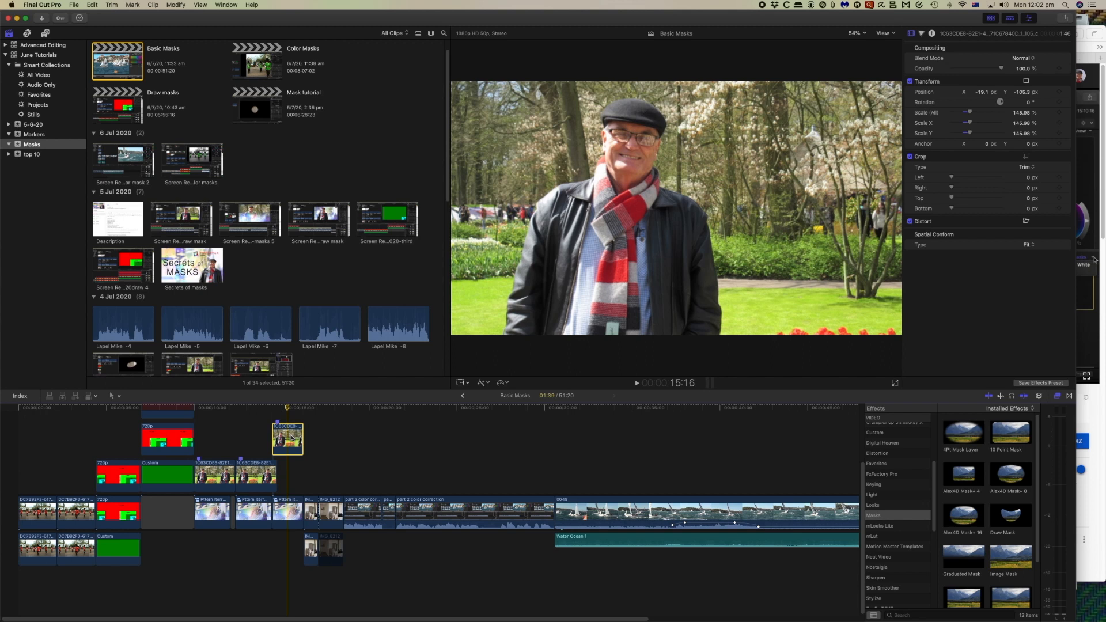
Add a Color Wheels correction with a color mask to the selected portrait clip of the man in the cap.
click(485, 387)
click(500, 406)
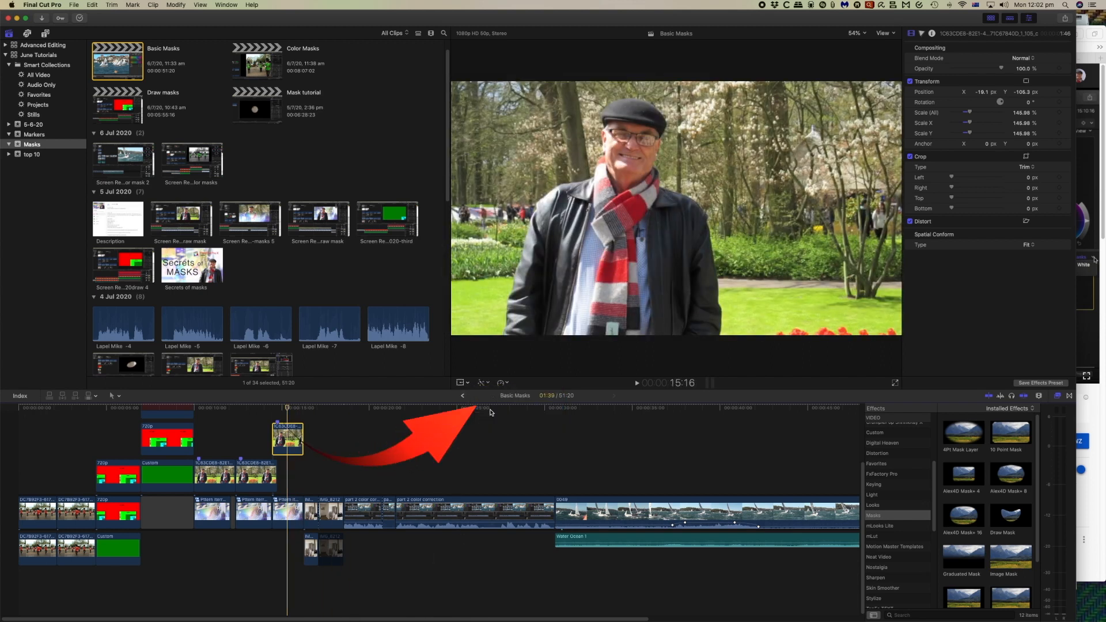
click(958, 48)
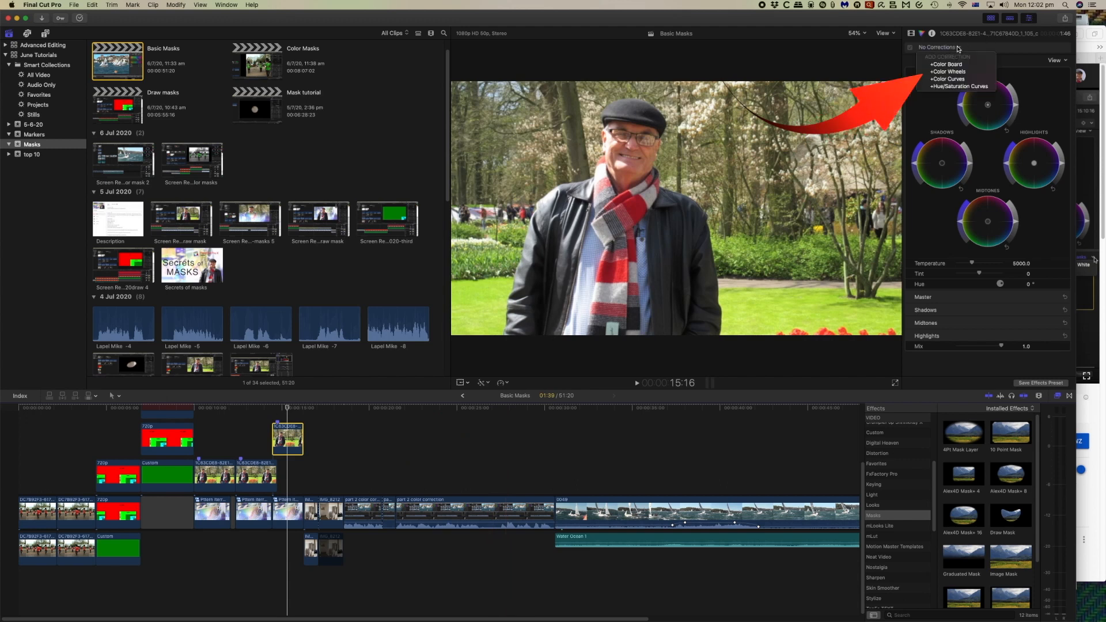
click(959, 75)
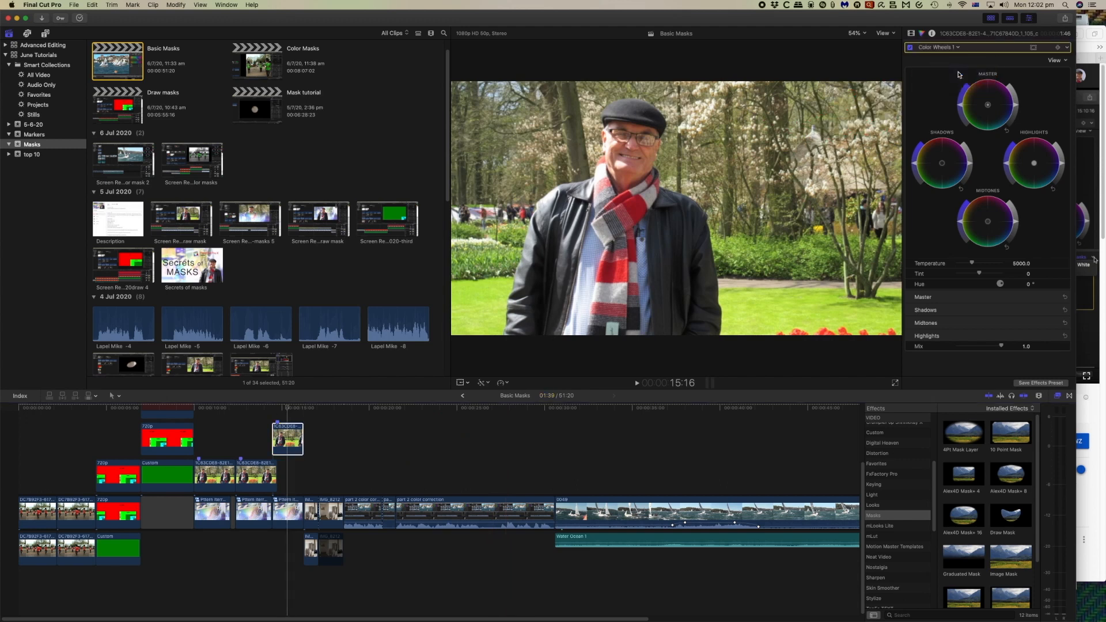
click(1034, 48)
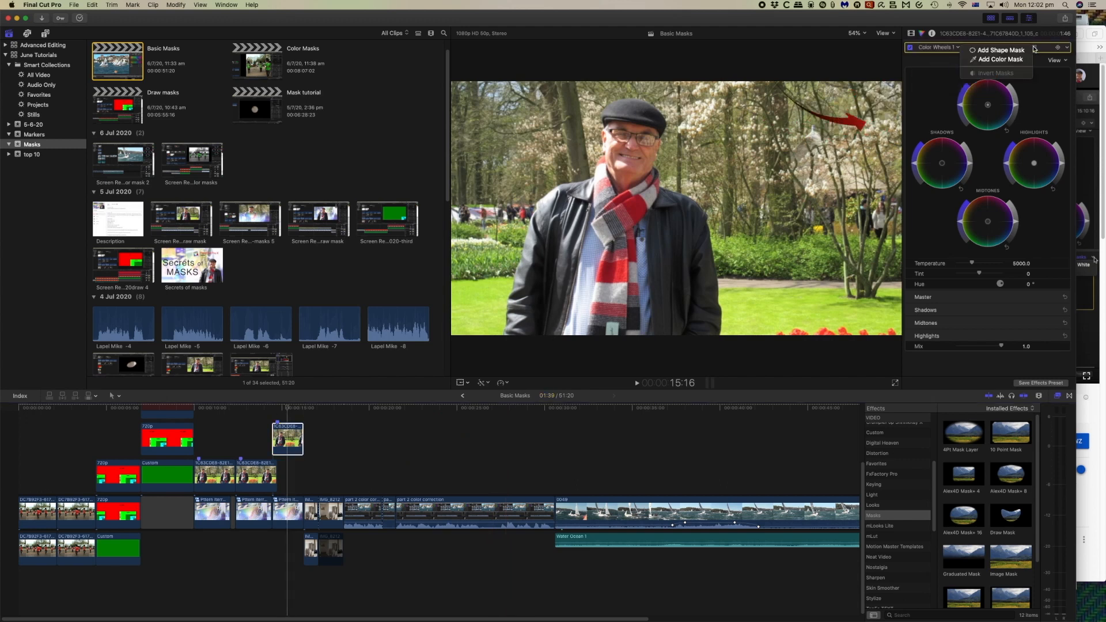
click(1001, 59)
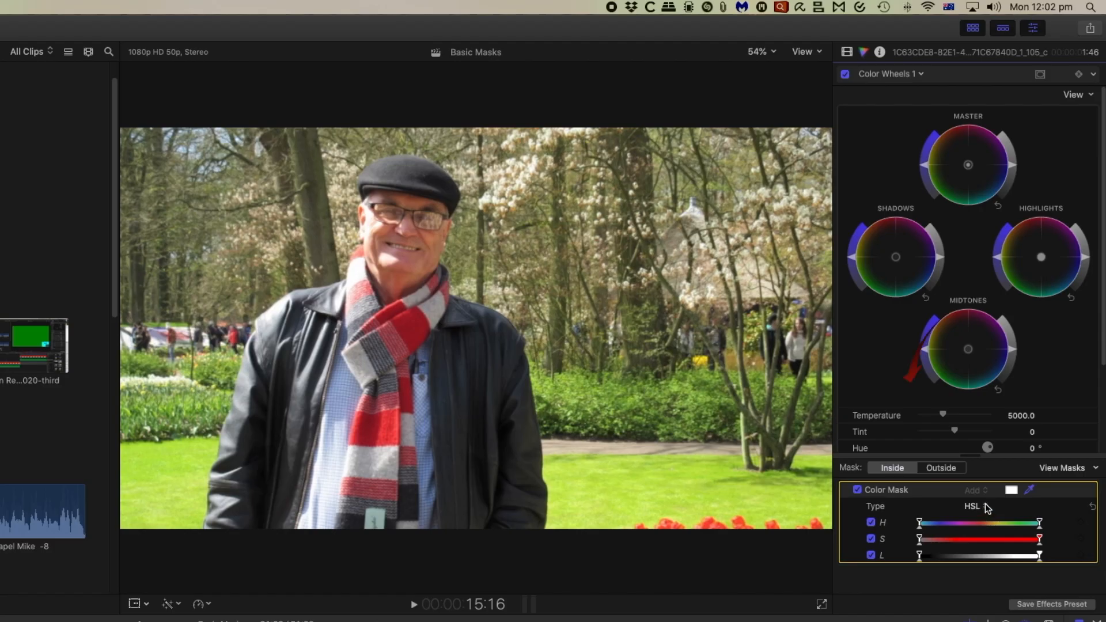
Sample the skin tone on the man's face for the HSL color mask, expanding the selection across the face.
click(1029, 491)
drag(429, 229, 430, 232)
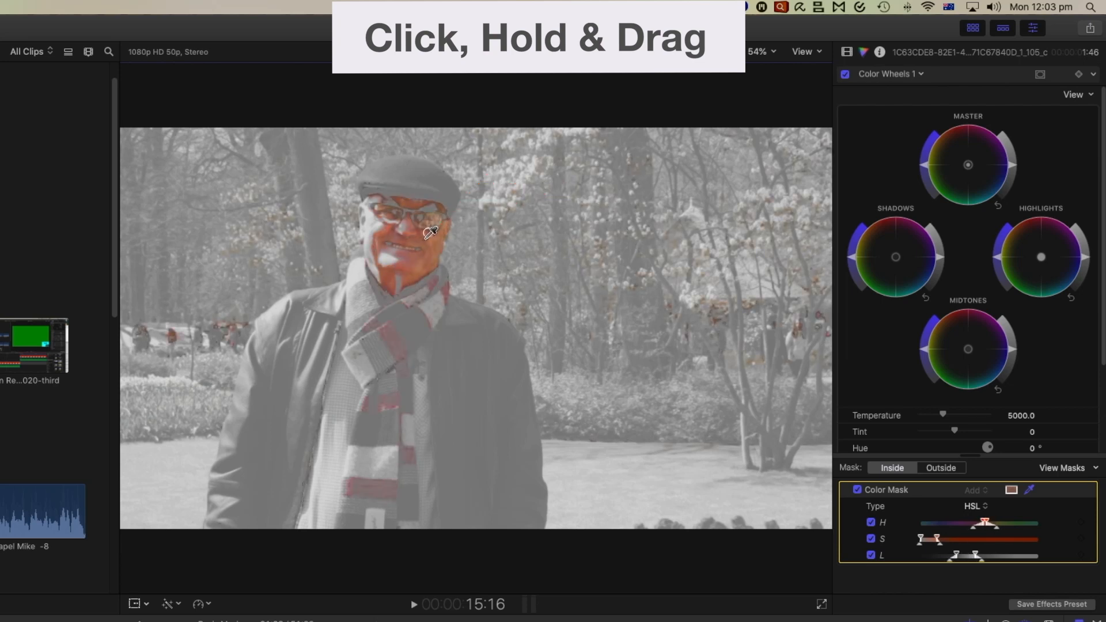
drag(429, 233, 432, 232)
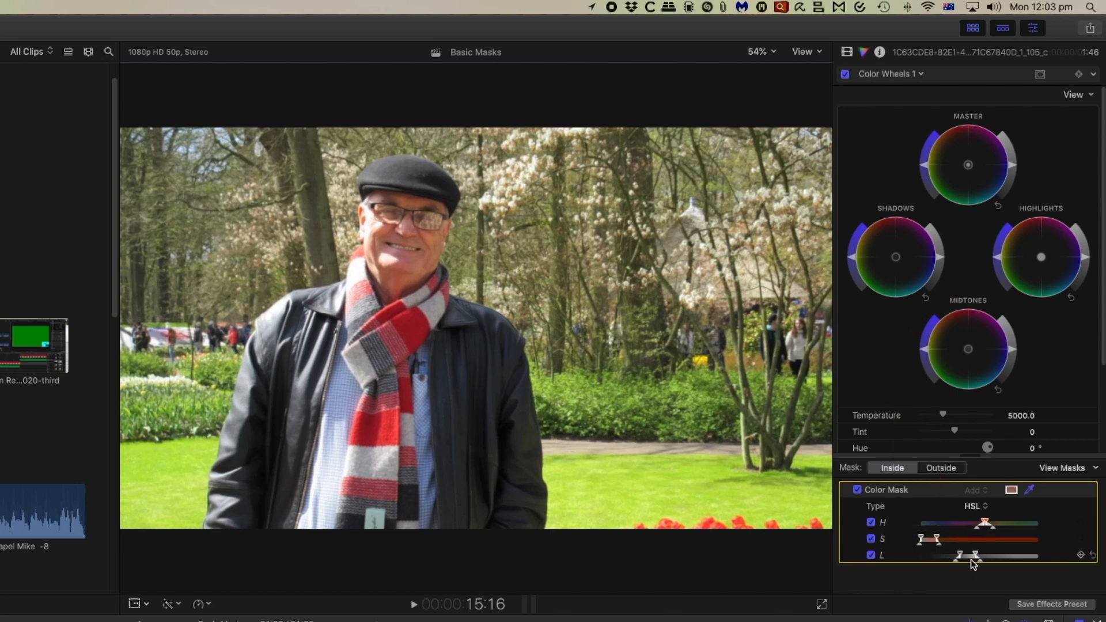
Isolate the mask's hue range by disabling saturation and luminance, and narrow it in the black-and-white mask view.
click(870, 538)
click(870, 555)
click(1094, 469)
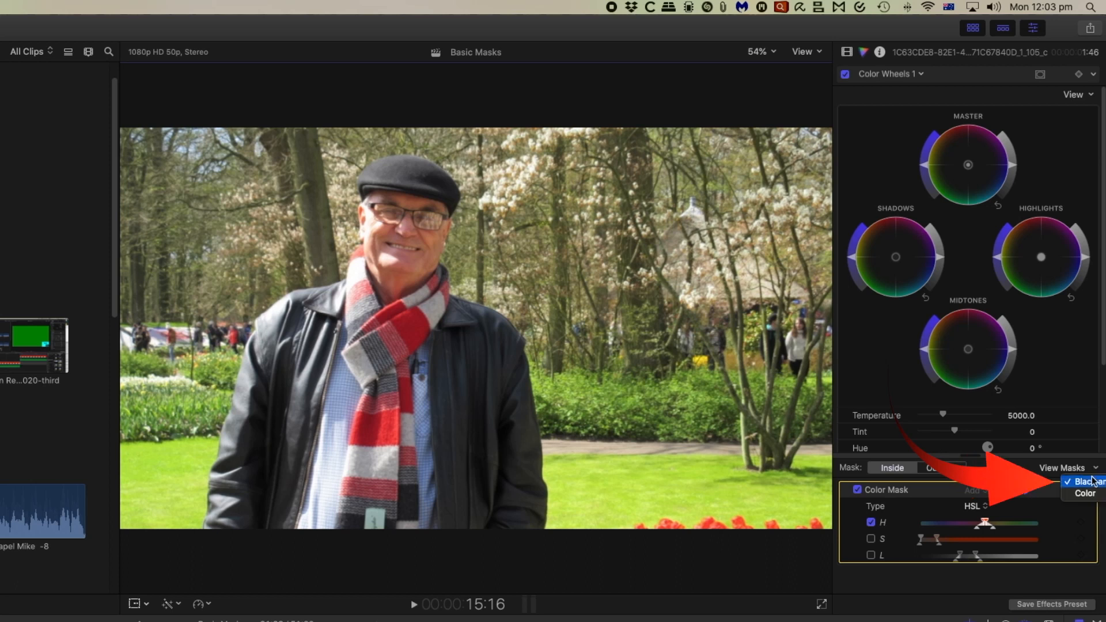
click(1088, 483)
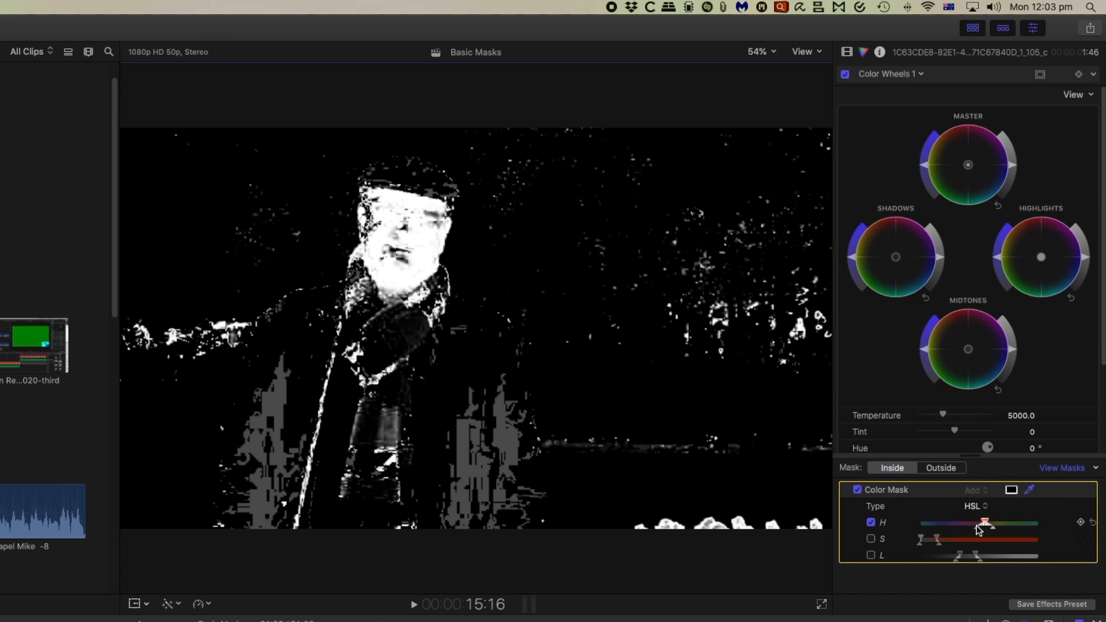
mouse_move(976, 526)
mouse_down()
mouse_move(994, 523)
mouse_move(957, 521)
mouse_move(988, 520)
mouse_move(983, 528)
mouse_up()
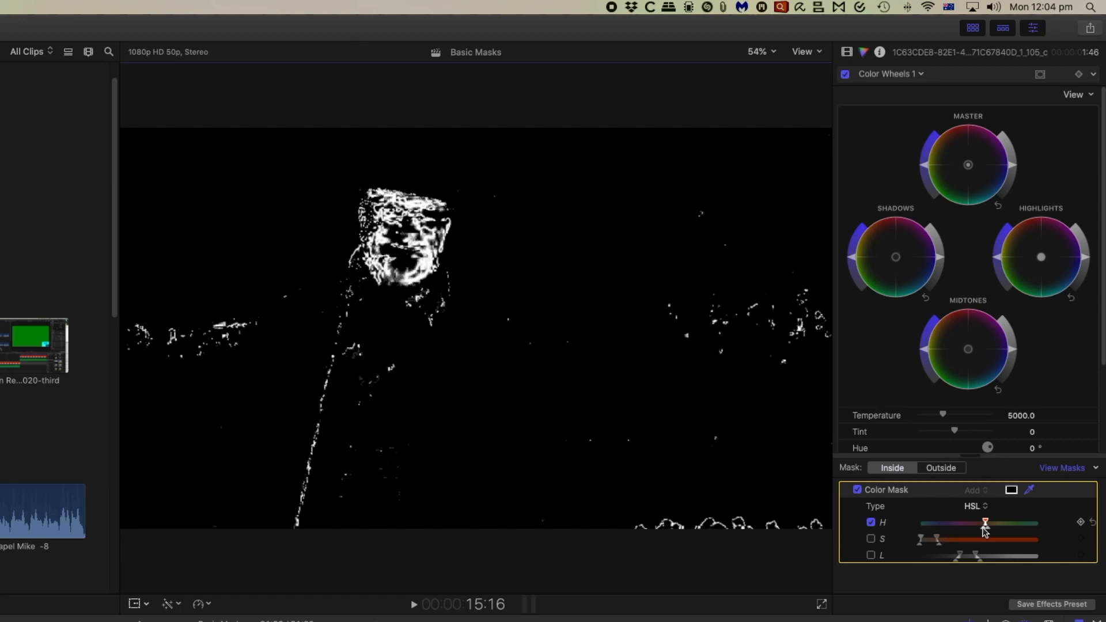
Re-enable the mask's saturation and luminance ranges, and refine the HSL ranges until the face is solidly selected.
click(870, 538)
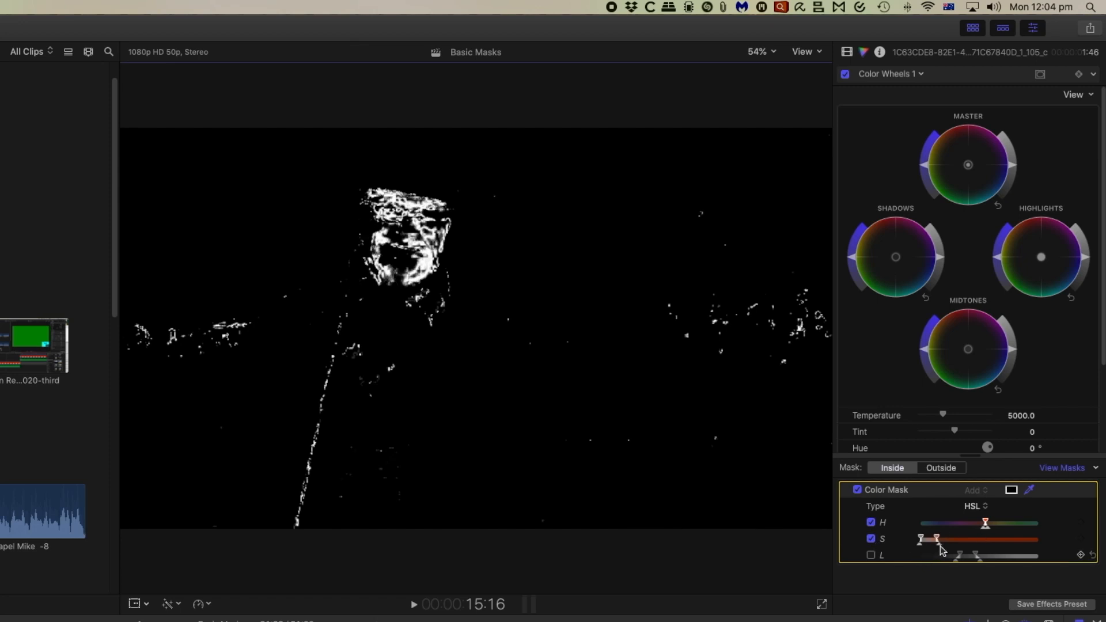
drag(938, 535, 911, 538)
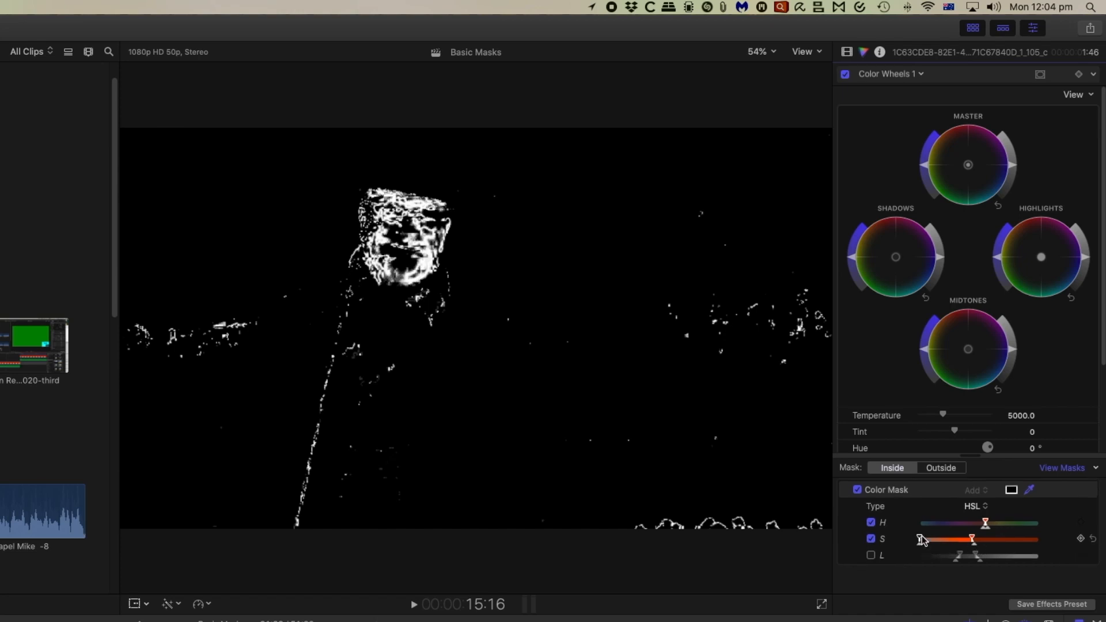
mouse_move(920, 538)
mouse_down()
mouse_move(994, 551)
mouse_move(926, 556)
mouse_up()
click(871, 556)
mouse_move(985, 524)
mouse_down()
mouse_move(969, 528)
mouse_move(980, 531)
mouse_up()
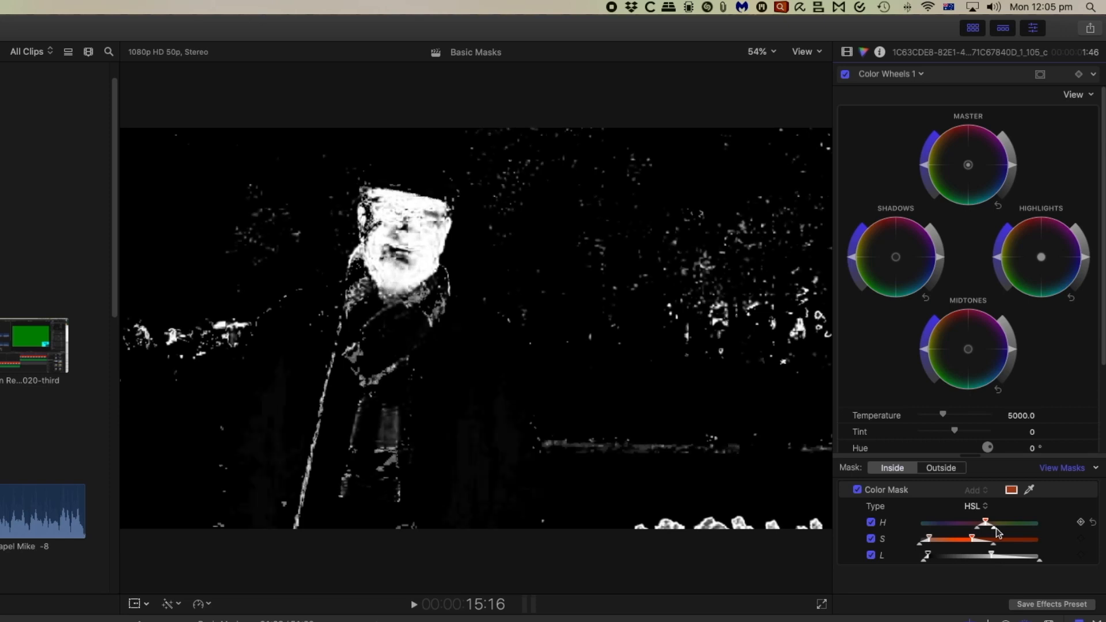
Return to the normal image and compare the face with the Color Wheels correction switched off and on.
click(1086, 470)
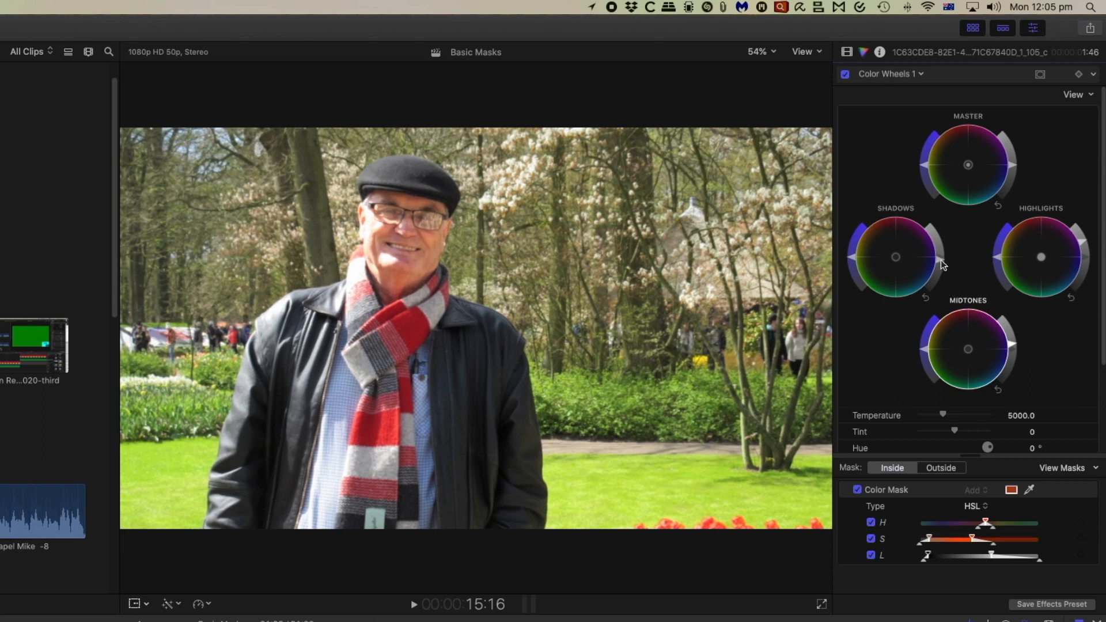
click(845, 75)
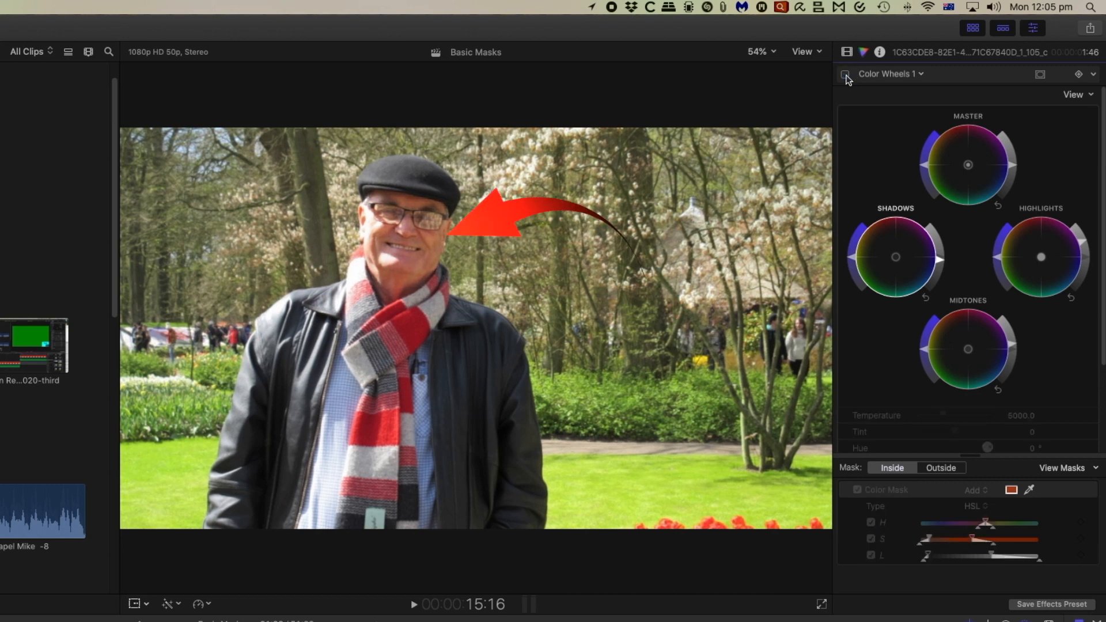
click(845, 75)
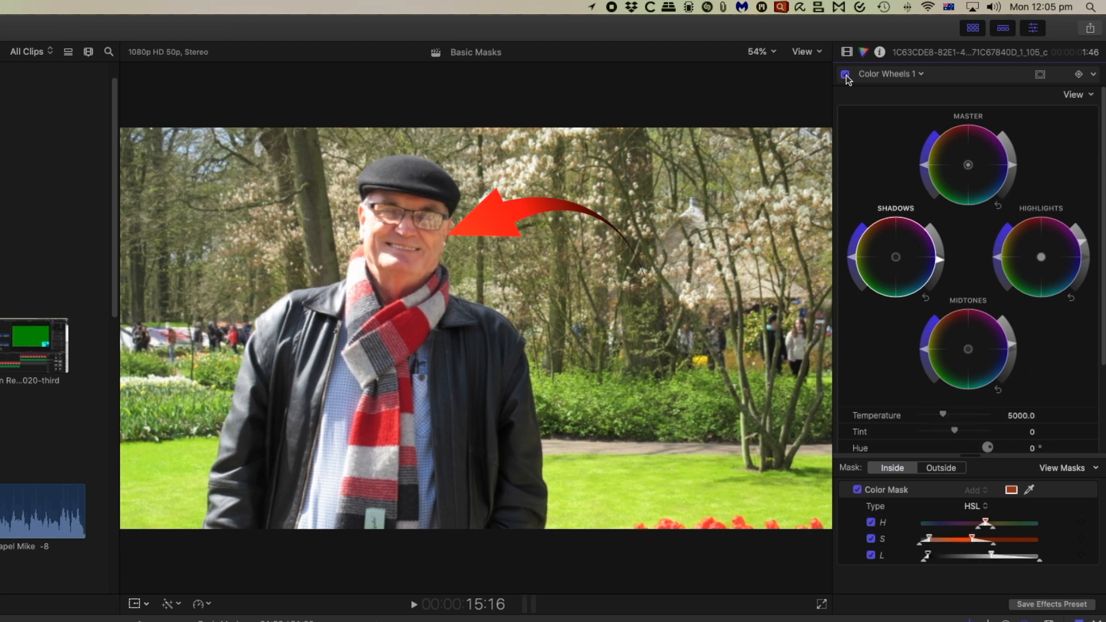